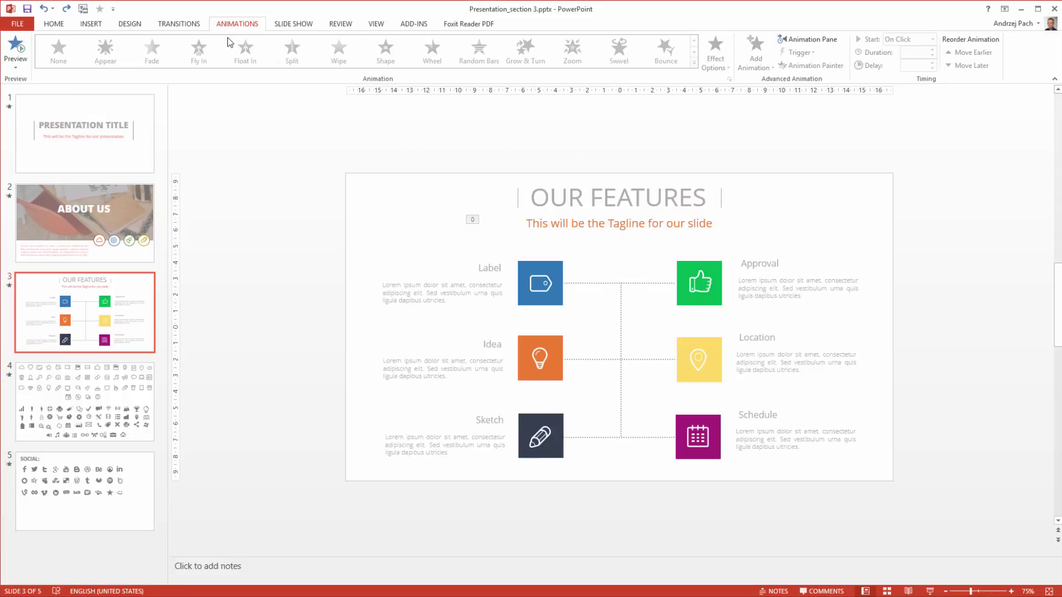
Delete the tagline's TextBox 4 Strips animation so the Animation Pane is empty.
{"action": "left_click", "coordinate": [806, 40]}
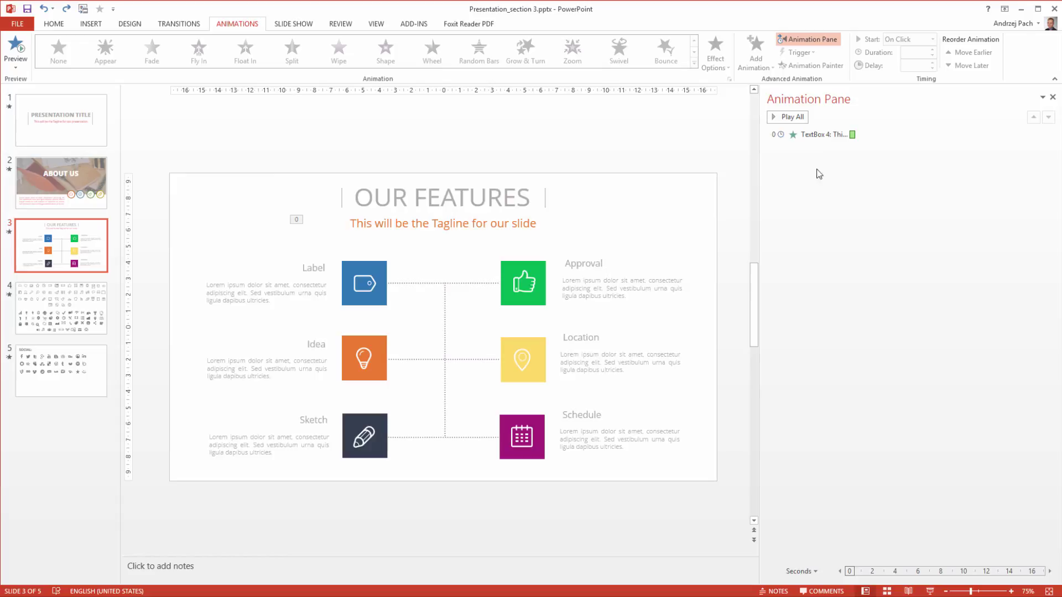
{"action": "left_click", "coordinate": [826, 134]}
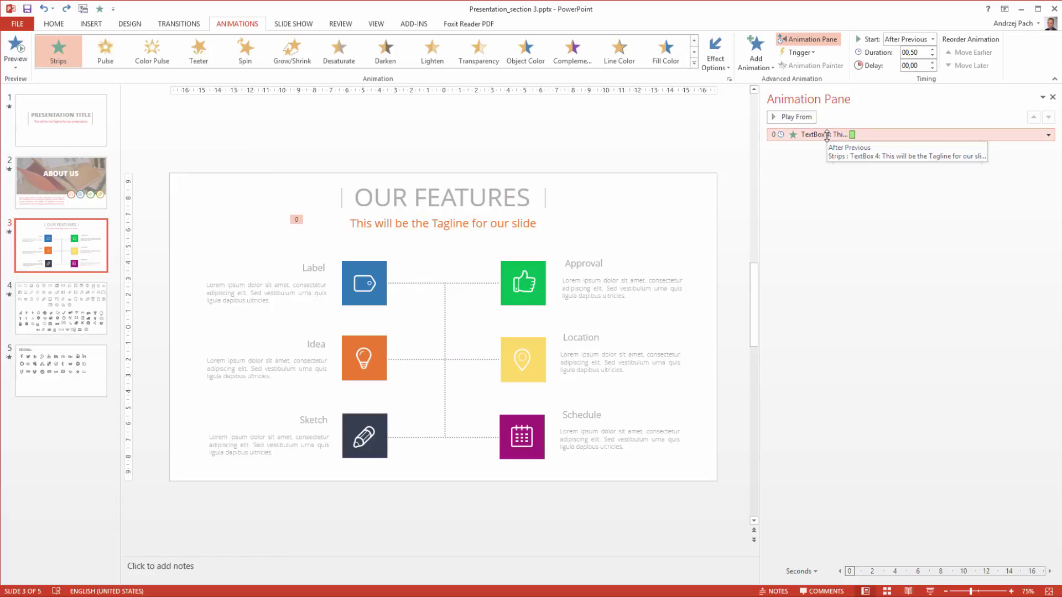
{"action": "key", "text": "Delete"}
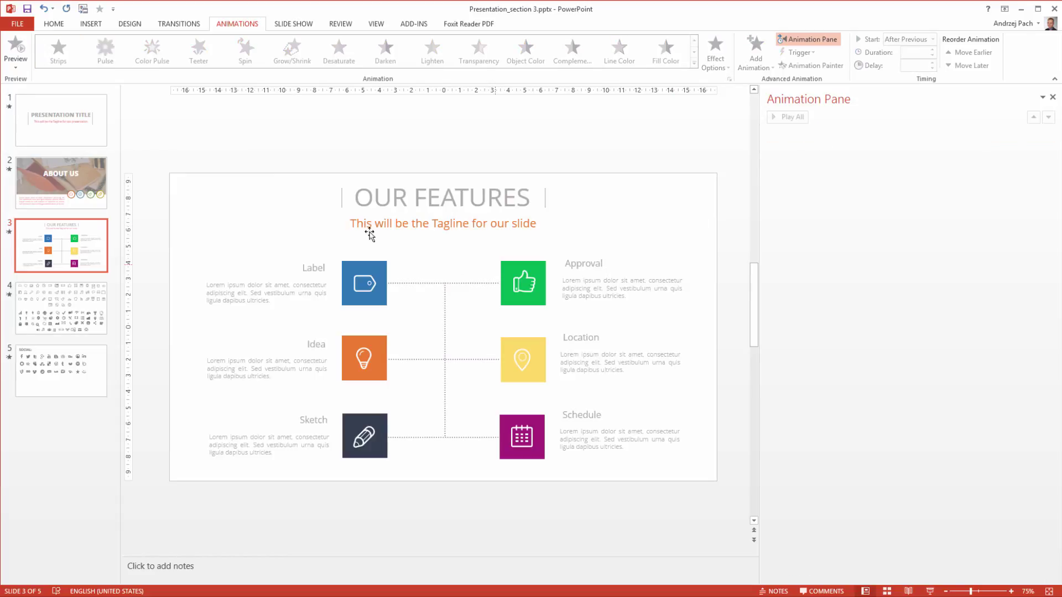
Apply the Peek In entrance to the OUR FEATURES title group, set to From Top.
{"action": "left_click_drag", "start_coordinate": [279, 145], "coordinate": [617, 224]}
{"action": "left_click", "coordinate": [515, 196]}
{"action": "left_click", "coordinate": [694, 62]}
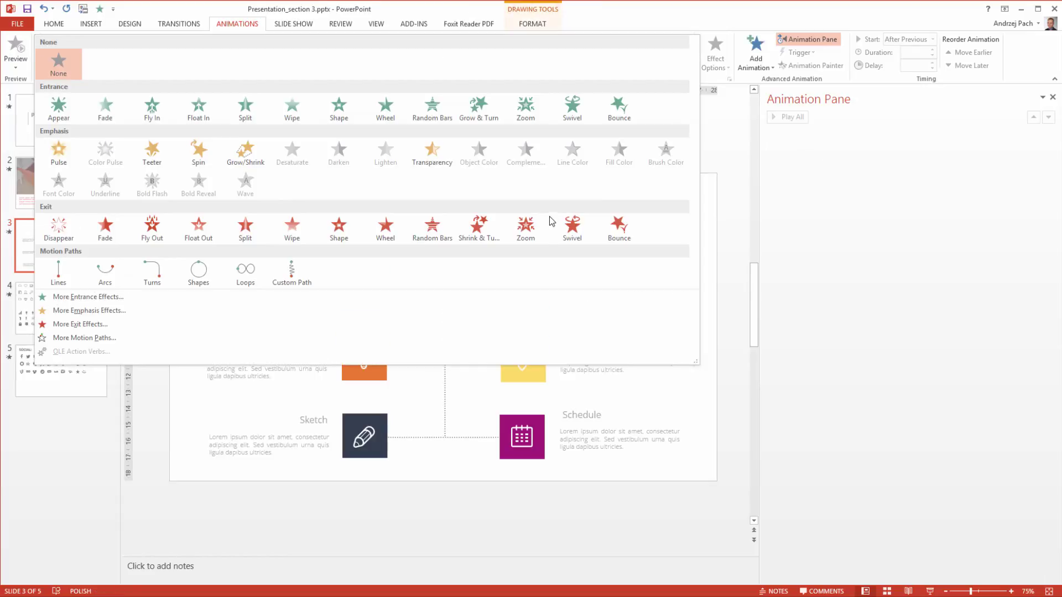
{"action": "left_click", "coordinate": [123, 298]}
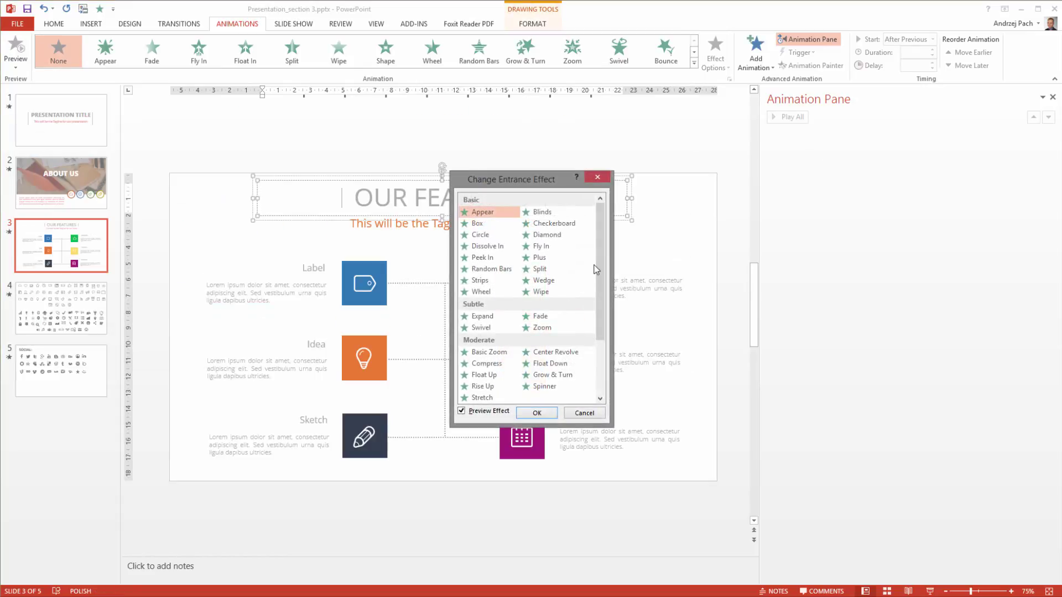
{"action": "mouse_move", "coordinate": [603, 263]}
{"action": "left_mouse_down"}
{"action": "mouse_move", "coordinate": [599, 321]}
{"action": "mouse_move", "coordinate": [606, 242]}
{"action": "left_mouse_up"}
{"action": "left_click", "coordinate": [481, 259]}
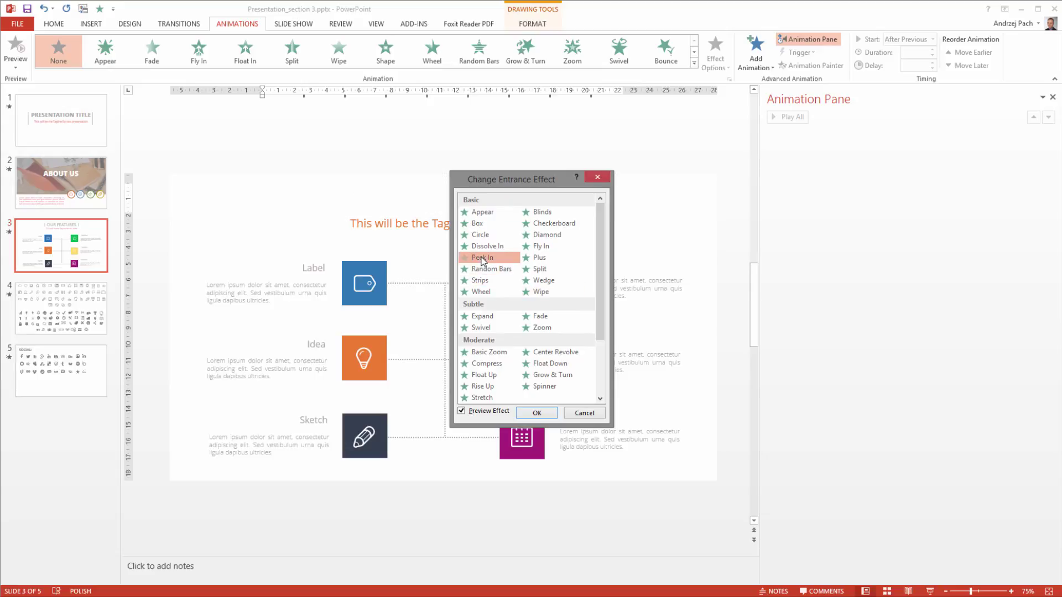
{"action": "left_click", "coordinate": [537, 413]}
{"action": "left_click", "coordinate": [532, 192]}
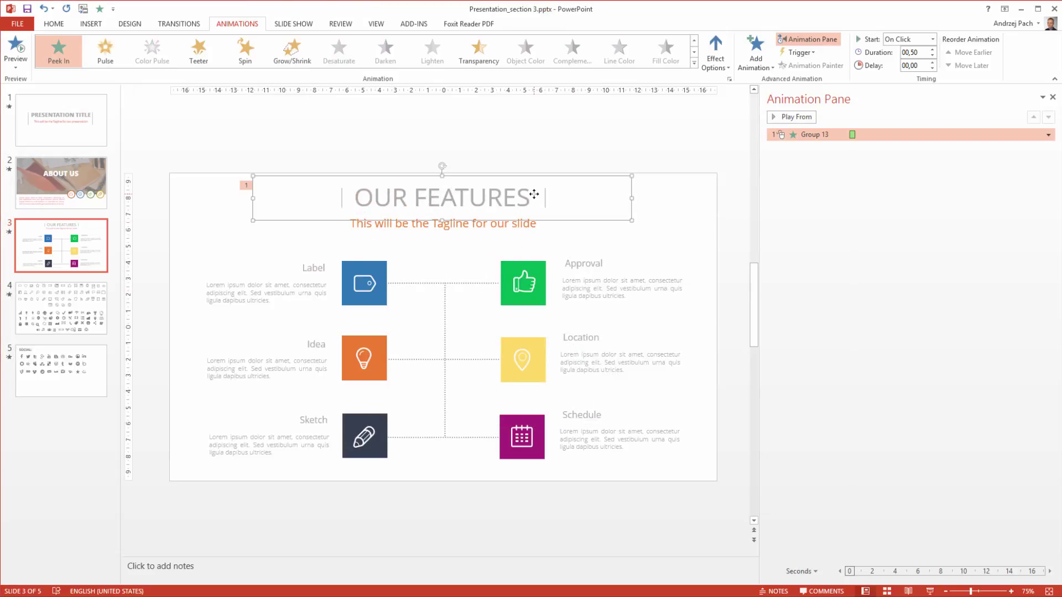
{"action": "left_click", "coordinate": [713, 67]}
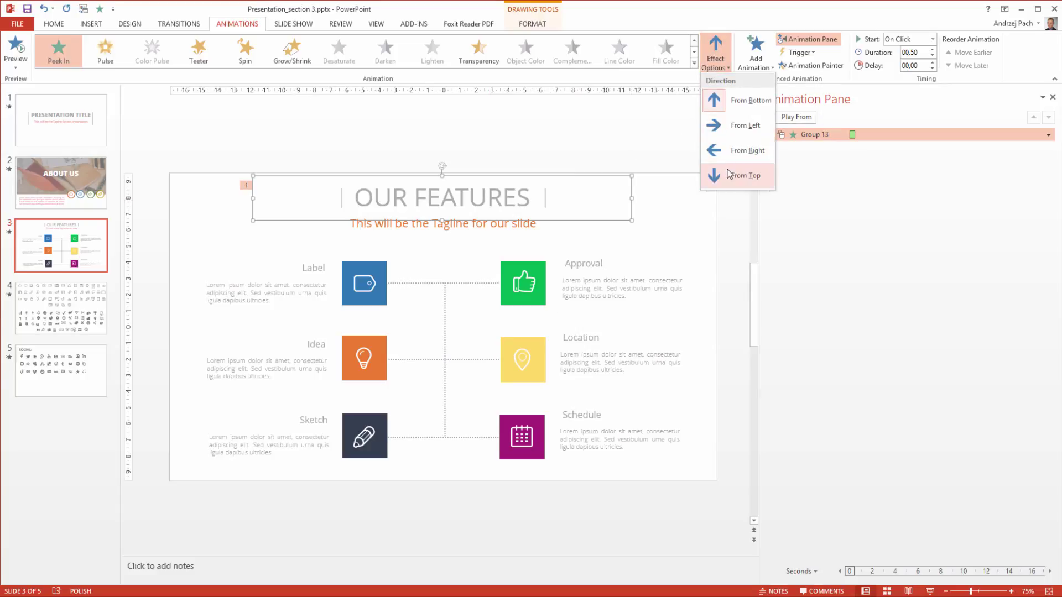
{"action": "left_click", "coordinate": [745, 173]}
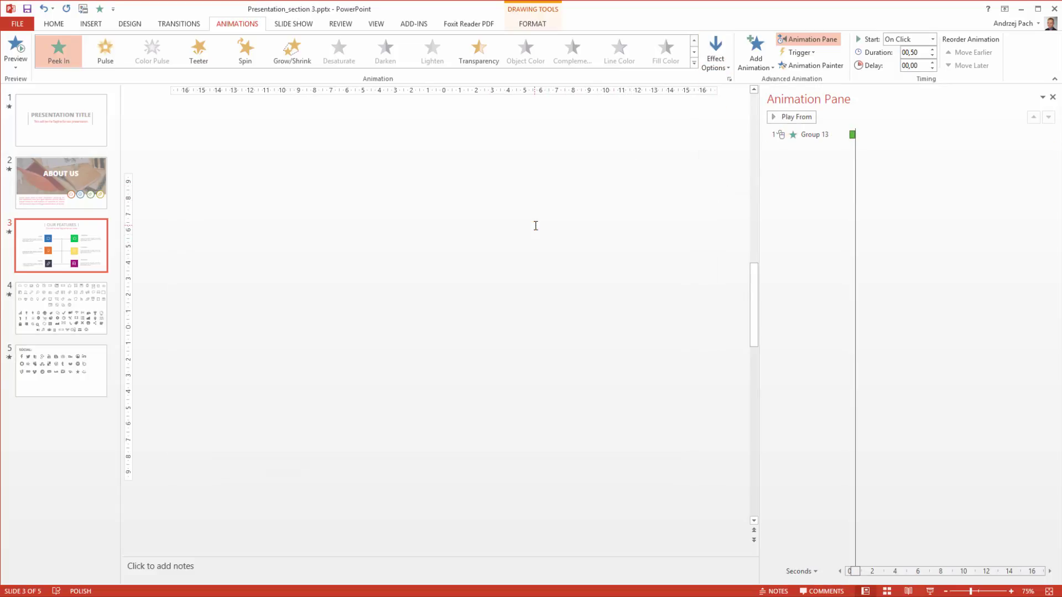
Copy the title's Peek In onto the tagline text box with Animation Painter.
{"action": "left_click", "coordinate": [535, 225]}
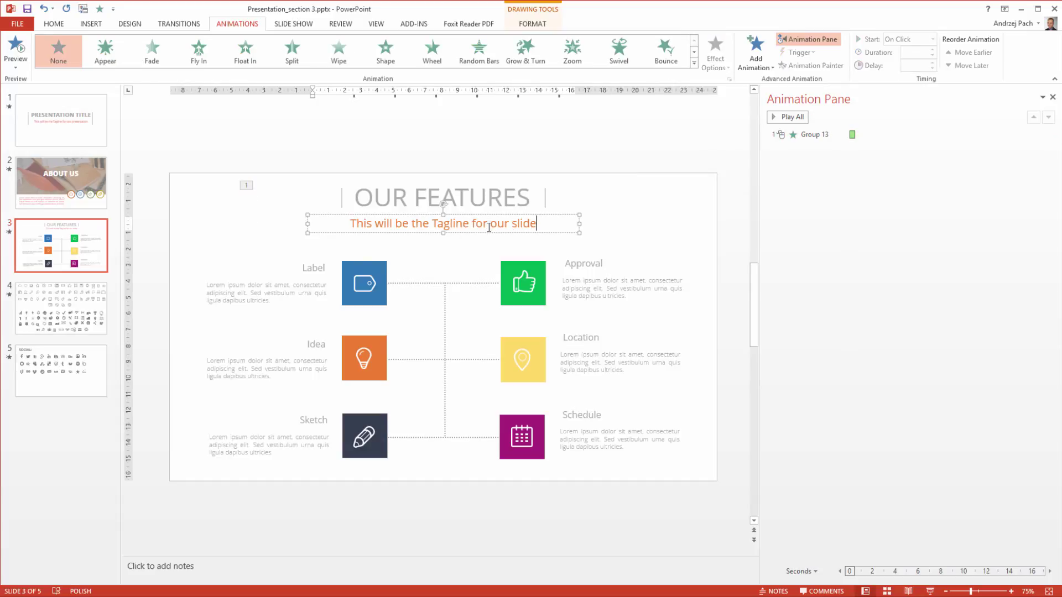
{"action": "left_click", "coordinate": [407, 192]}
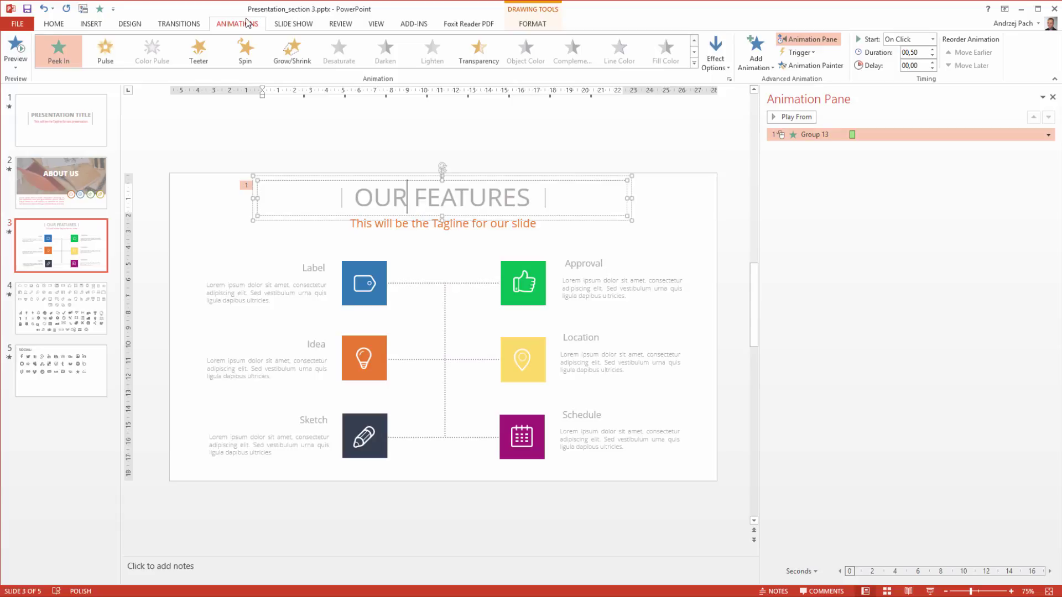
{"action": "left_click", "coordinate": [798, 66]}
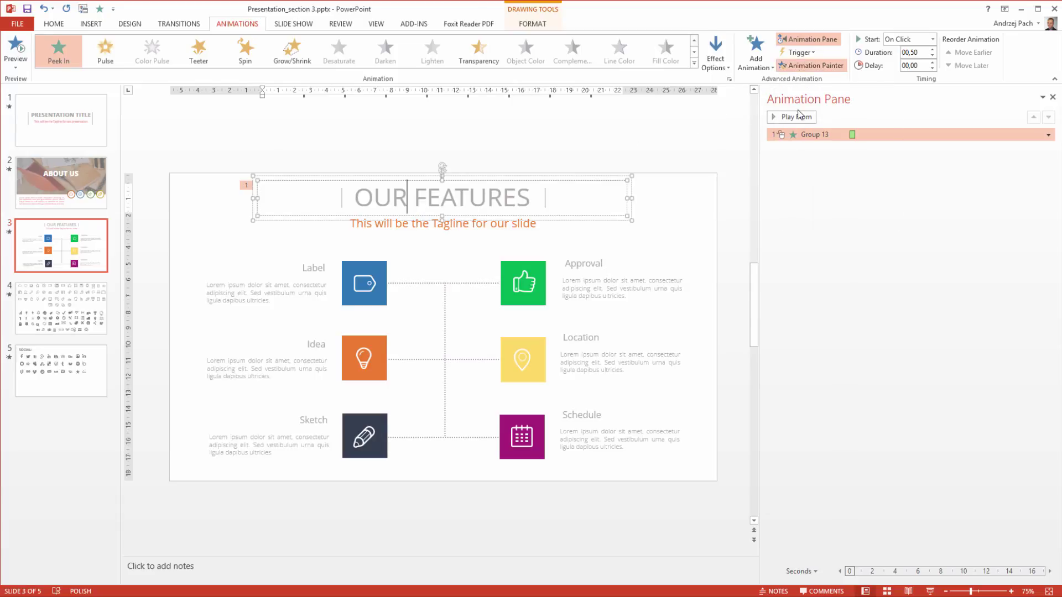
{"action": "left_click", "coordinate": [452, 225]}
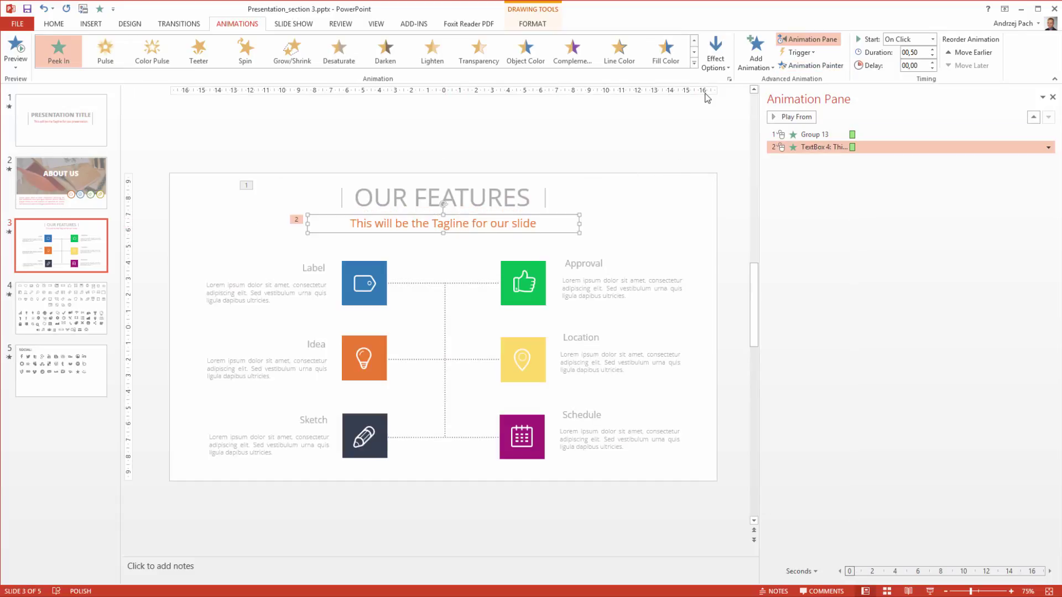
{"action": "left_click", "coordinate": [831, 138], "text": "shift"}
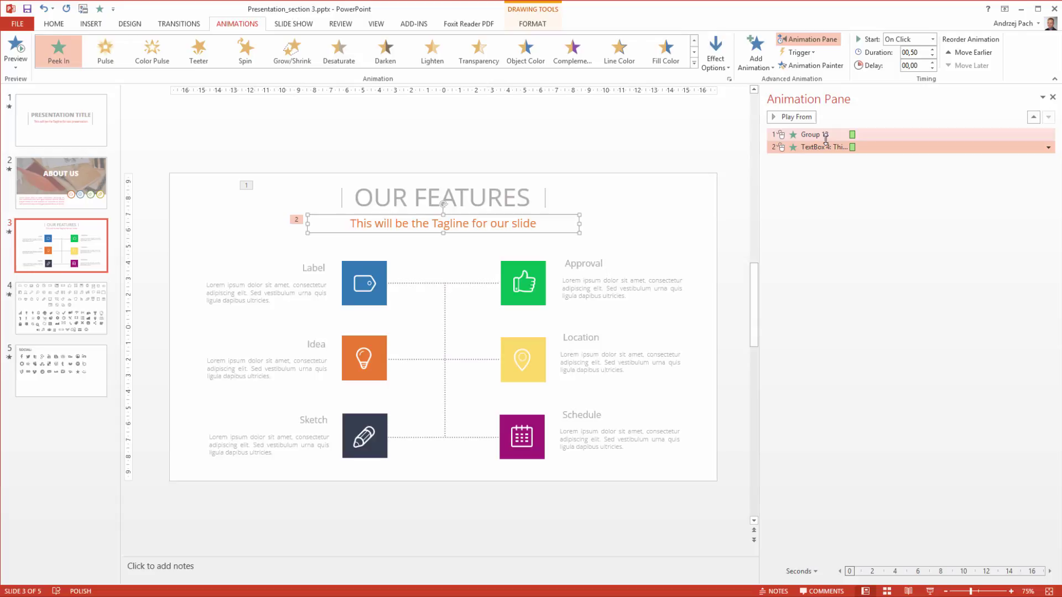
Set both the title and tagline Peek In animations to start With Previous.
{"action": "left_click", "coordinate": [825, 135], "text": "shift"}
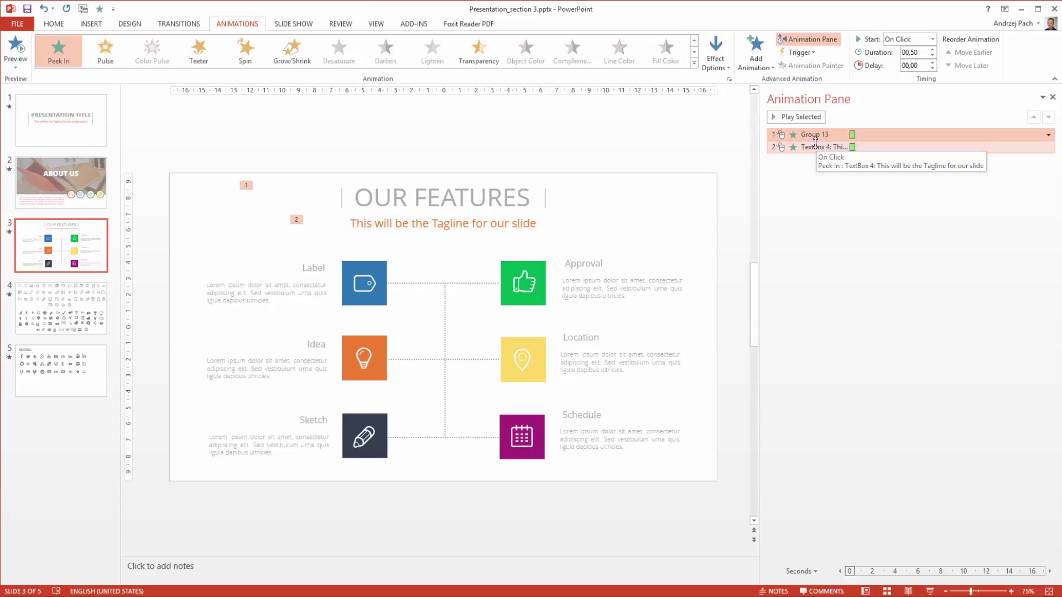
{"action": "left_click", "coordinate": [1048, 135]}
{"action": "left_click", "coordinate": [990, 160]}
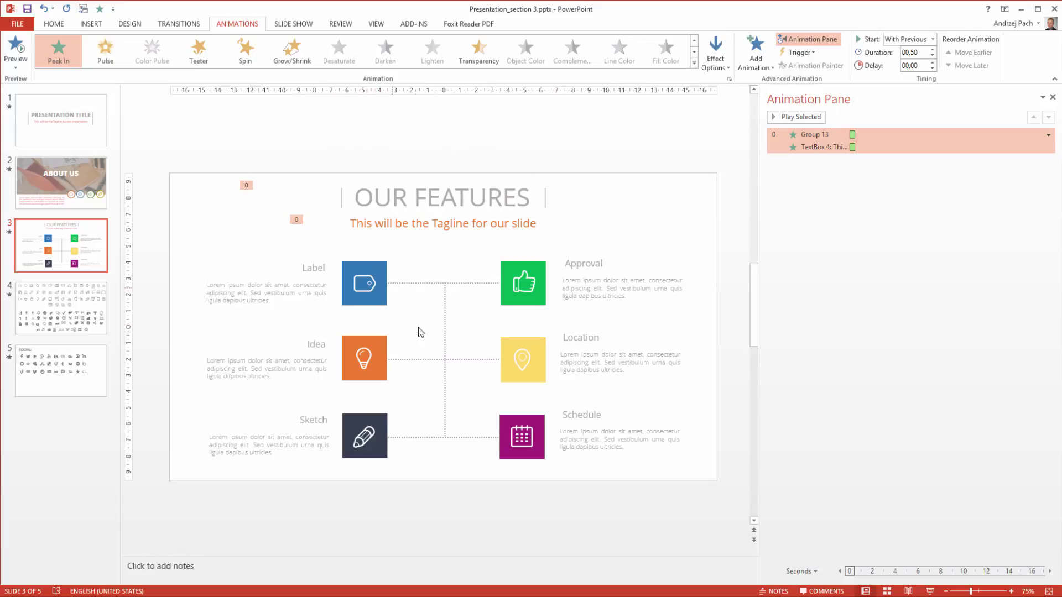
{"action": "left_click", "coordinate": [445, 313]}
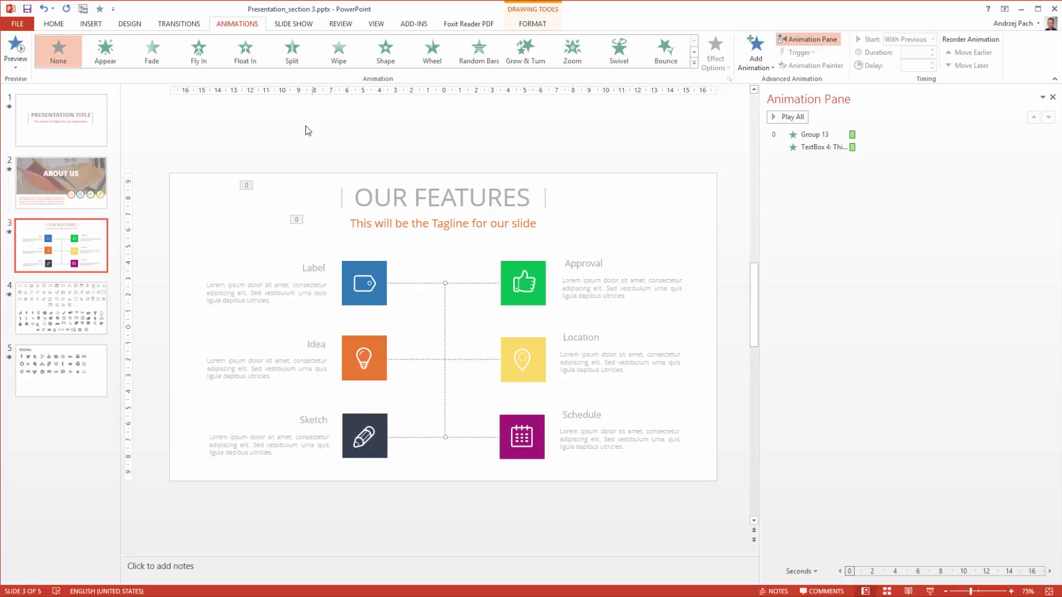
Apply Split to the vertical connector (Horizontal Out) and the Label line (Vertical In).
{"action": "left_click", "coordinate": [293, 55]}
{"action": "left_click", "coordinate": [715, 55]}
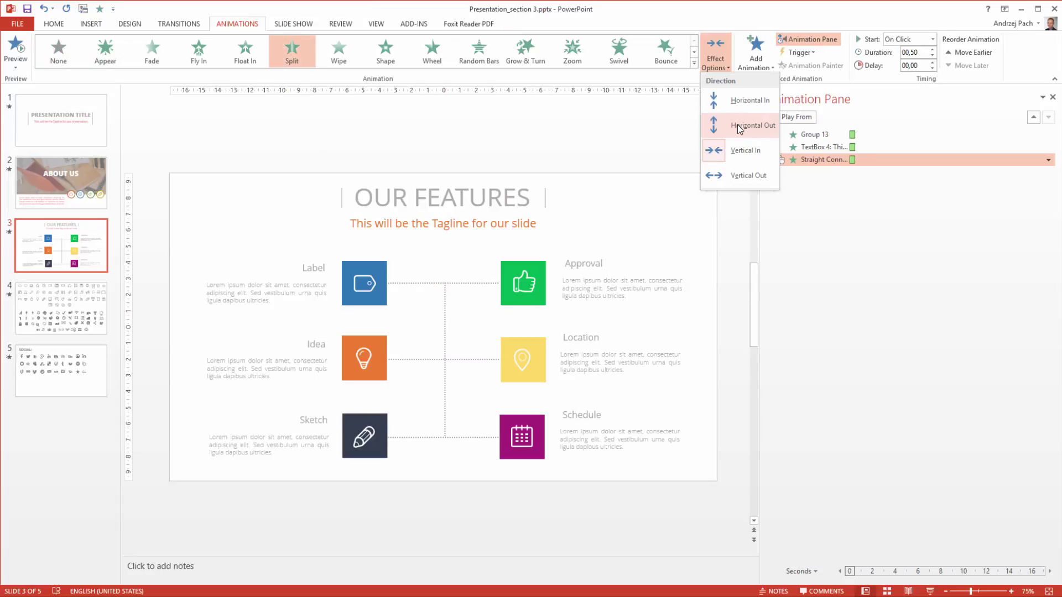
{"action": "left_click", "coordinate": [732, 131]}
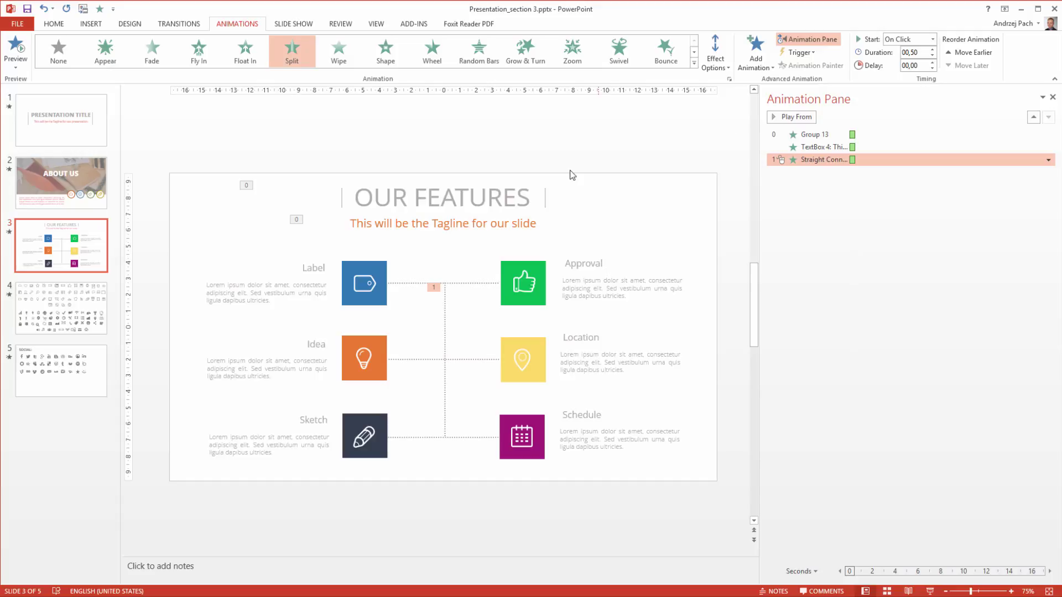
{"action": "left_click", "coordinate": [465, 285]}
{"action": "left_click", "coordinate": [292, 50]}
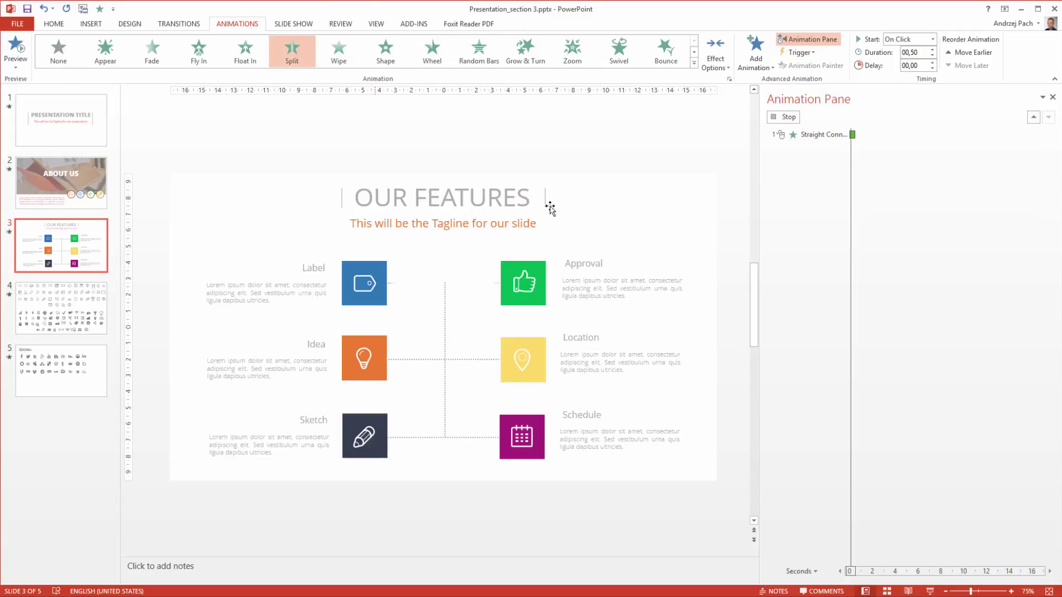
{"action": "left_click", "coordinate": [715, 54]}
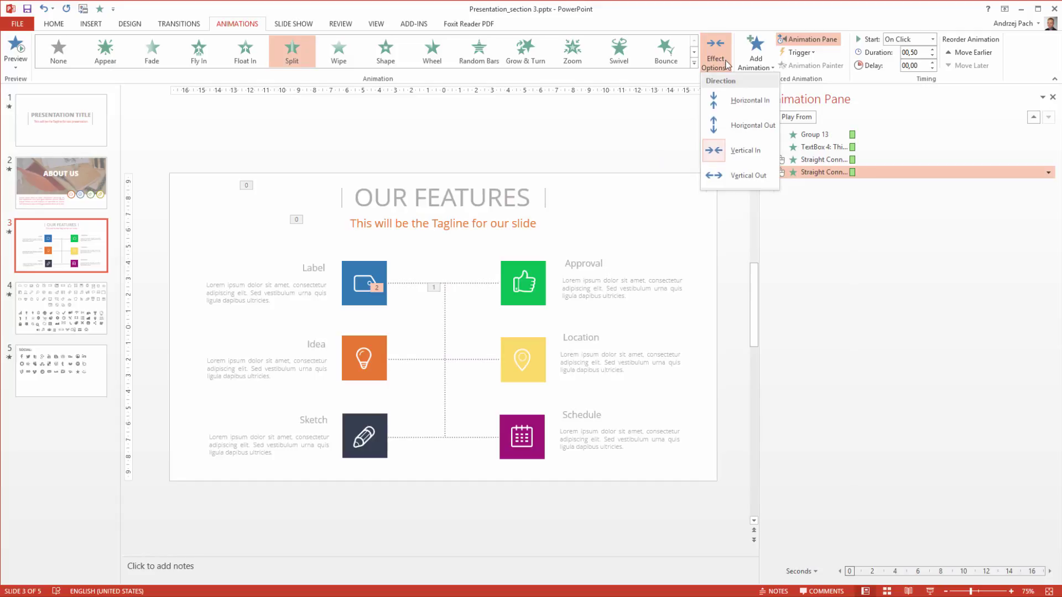
{"action": "left_click", "coordinate": [762, 157]}
{"action": "left_click", "coordinate": [824, 160]}
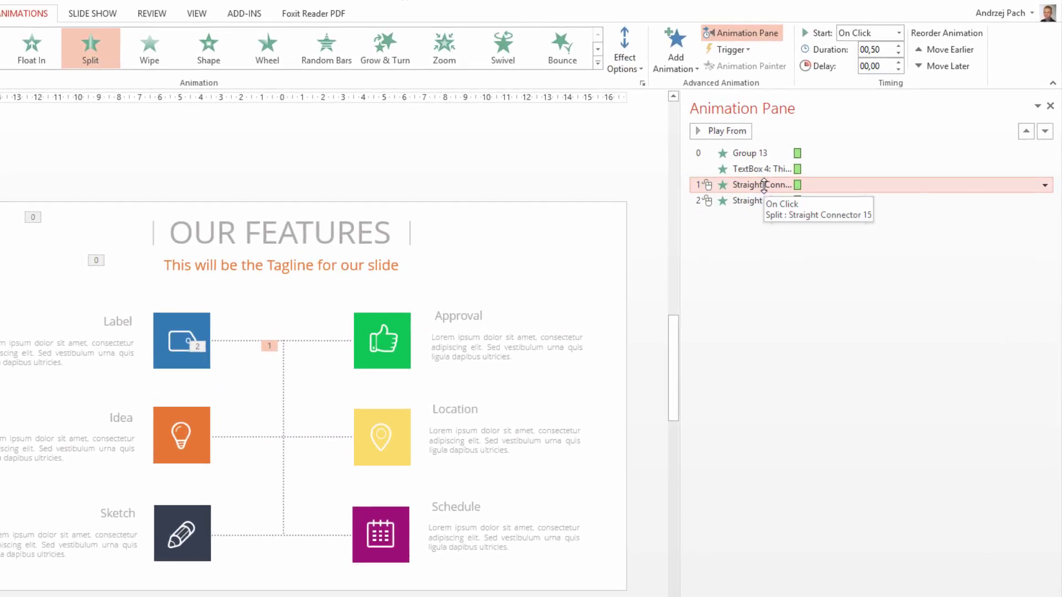
Start the first connector's Split After Previous and the second connector's With Previous.
{"action": "left_click", "coordinate": [1044, 186]}
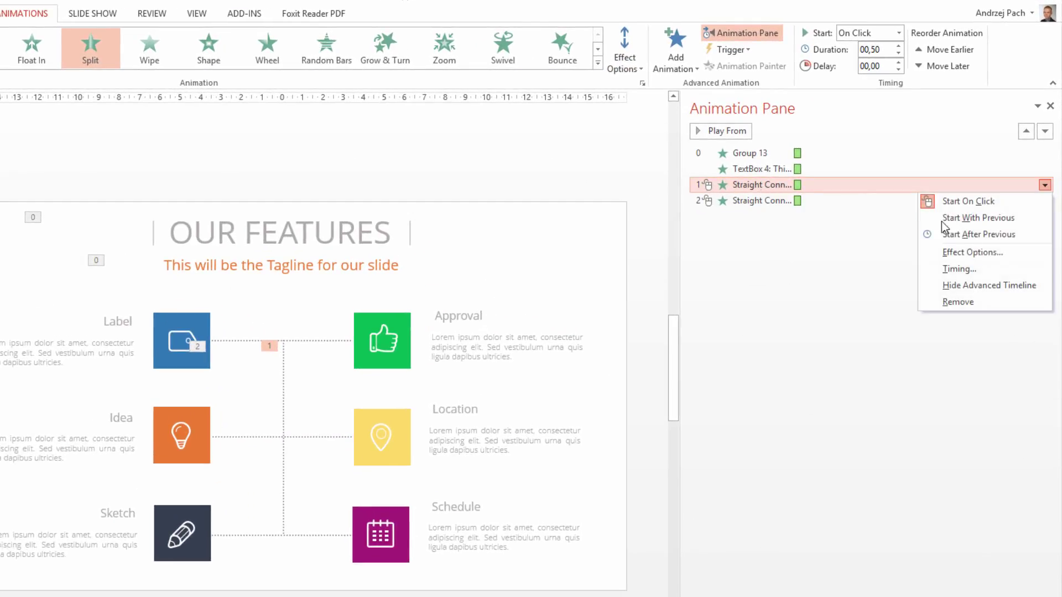
{"action": "left_click", "coordinate": [970, 233]}
{"action": "left_click", "coordinate": [769, 199]}
{"action": "left_click", "coordinate": [1045, 201]}
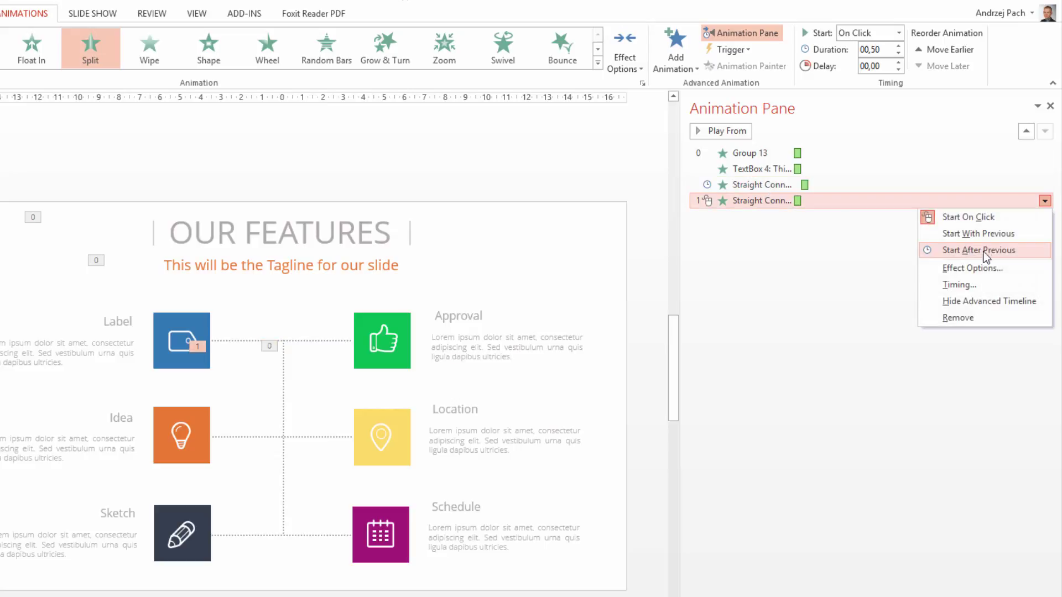
{"action": "left_click", "coordinate": [985, 247]}
{"action": "left_click", "coordinate": [1044, 201]}
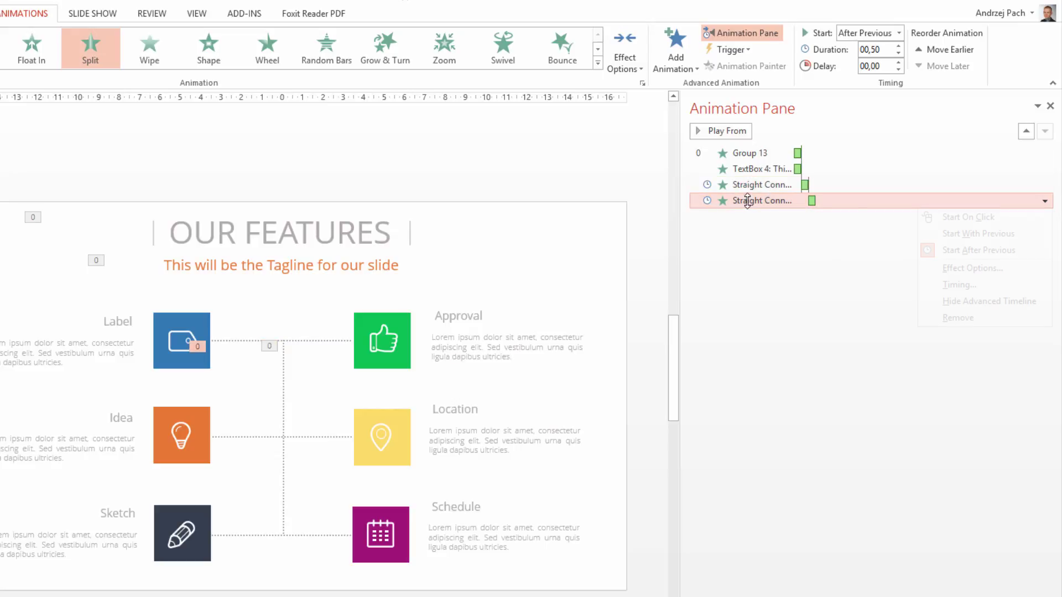
{"action": "left_click", "coordinate": [985, 234]}
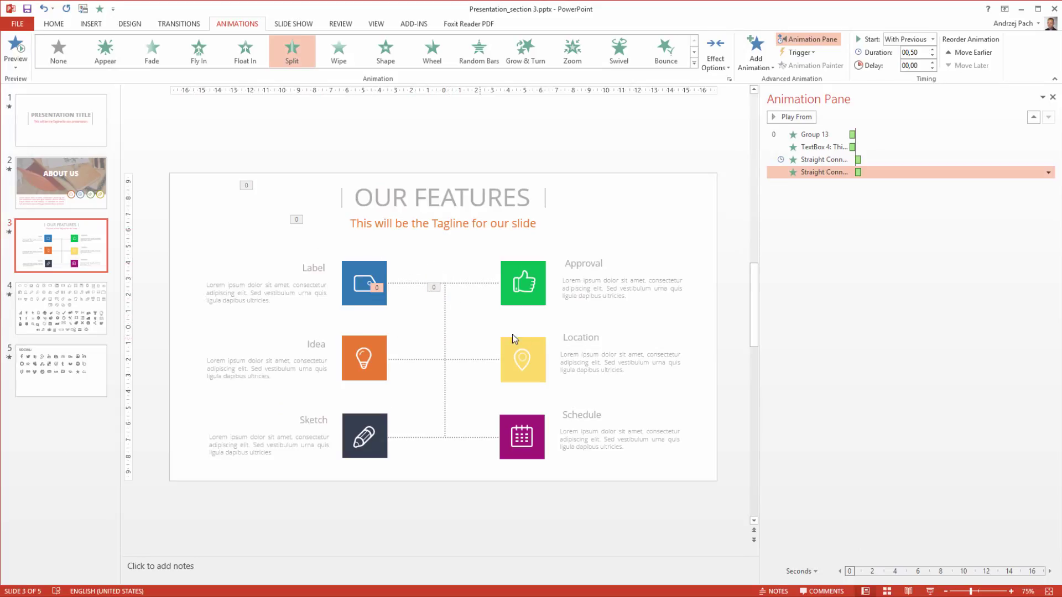
Paint the title's Peek In onto the Label, Idea and Sketch feature groups.
{"action": "left_click", "coordinate": [390, 238]}
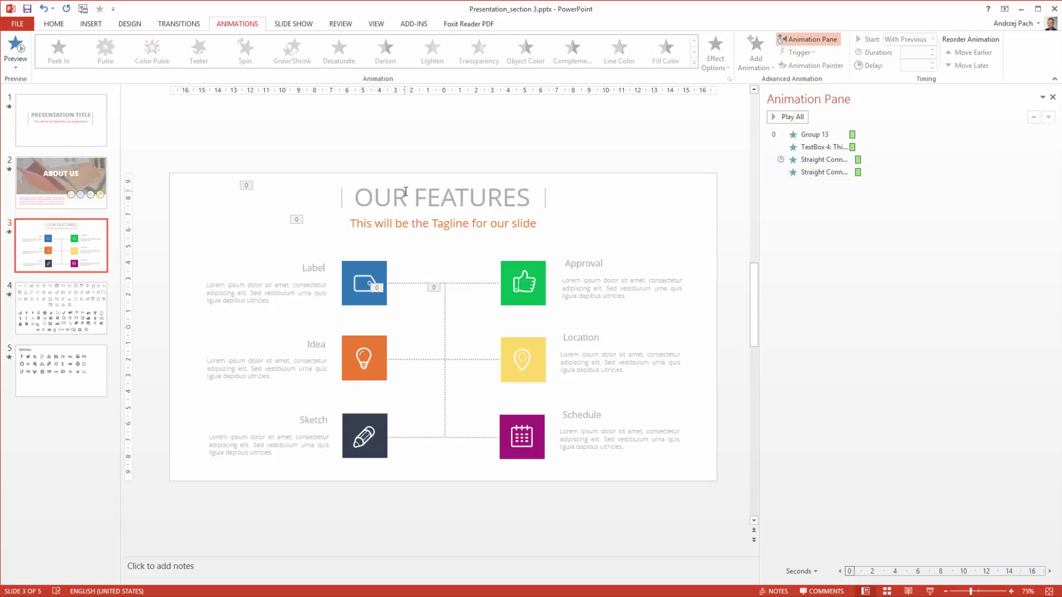
{"action": "left_click", "coordinate": [406, 192]}
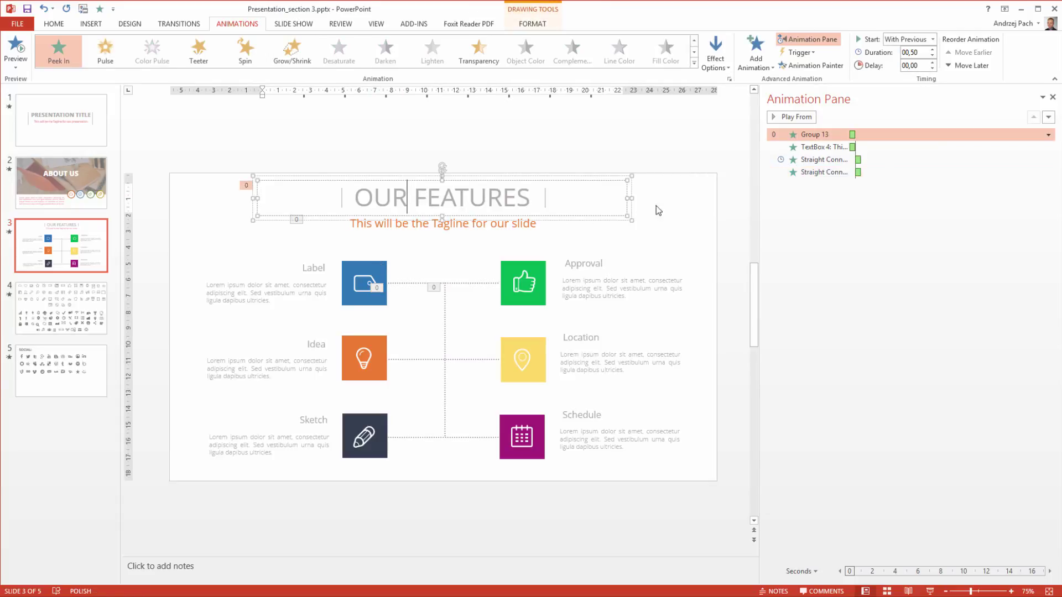
{"action": "left_click", "coordinate": [810, 66]}
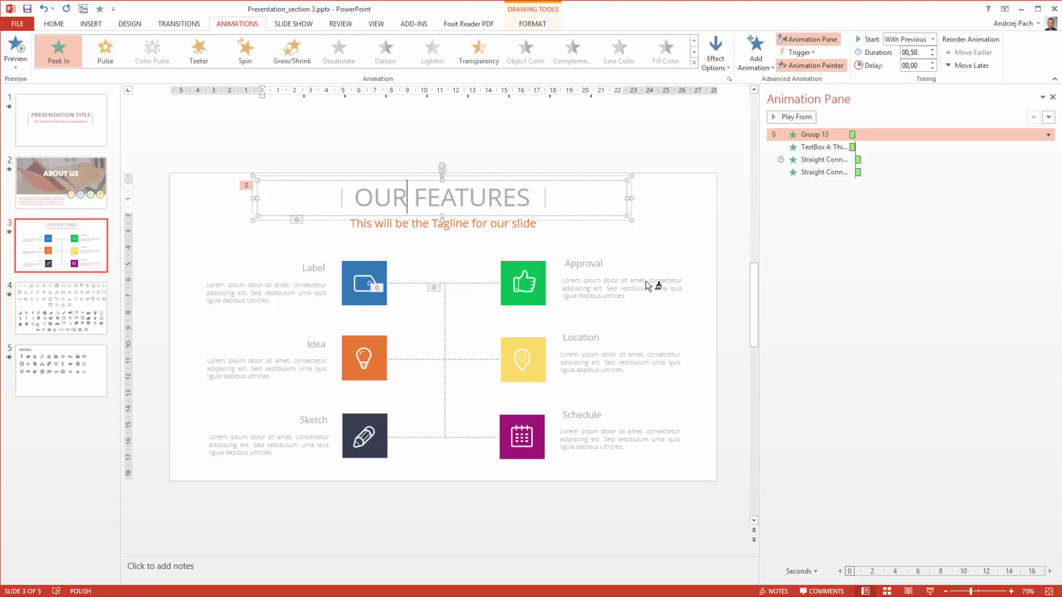
{"action": "left_click", "coordinate": [363, 291]}
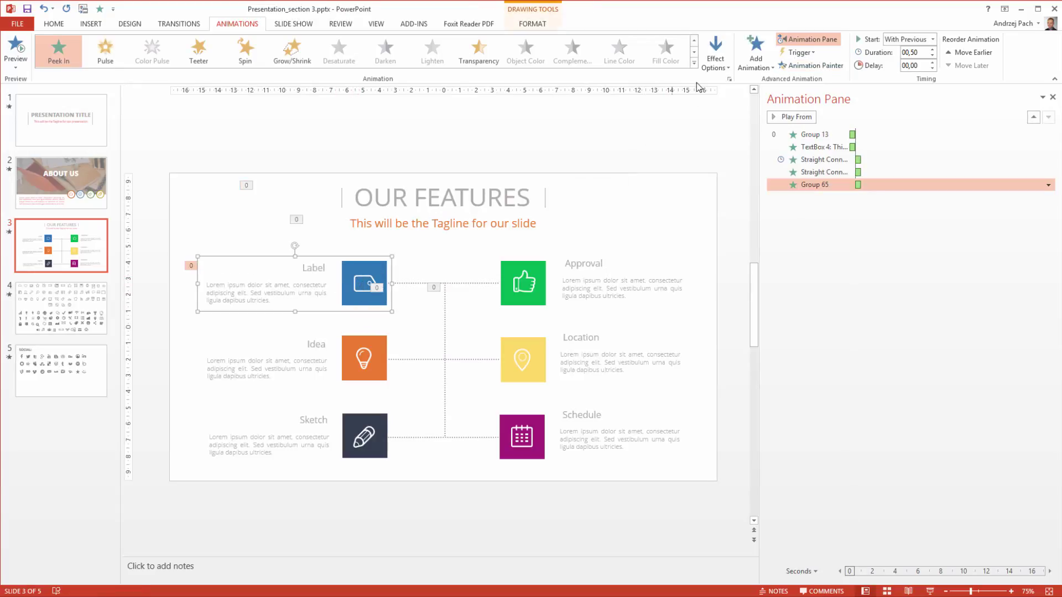
{"action": "left_click", "coordinate": [716, 55]}
{"action": "left_click", "coordinate": [735, 147]}
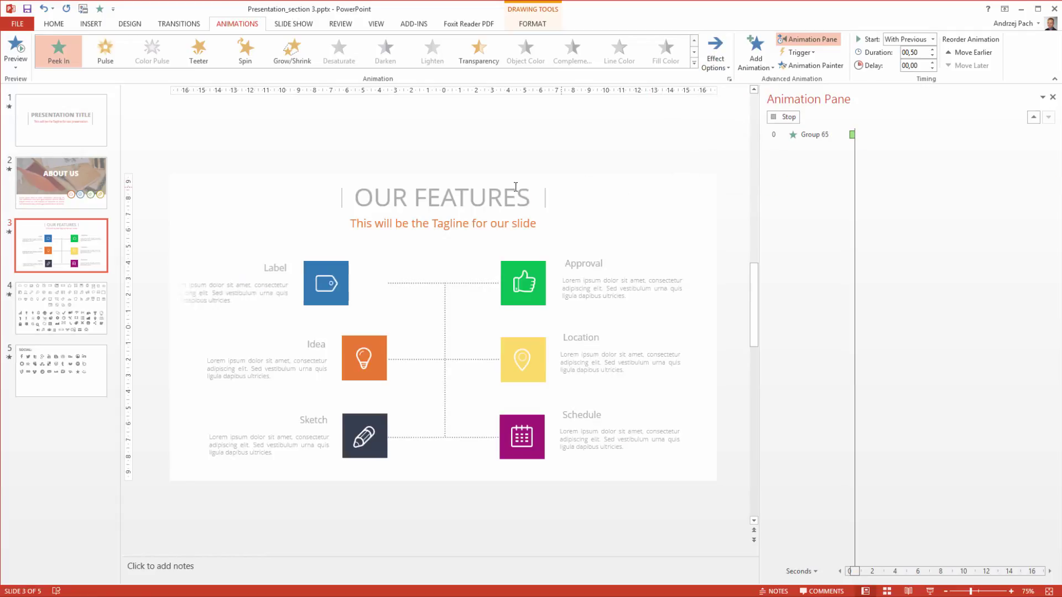
{"action": "left_click", "coordinate": [818, 65]}
{"action": "left_click", "coordinate": [365, 359]}
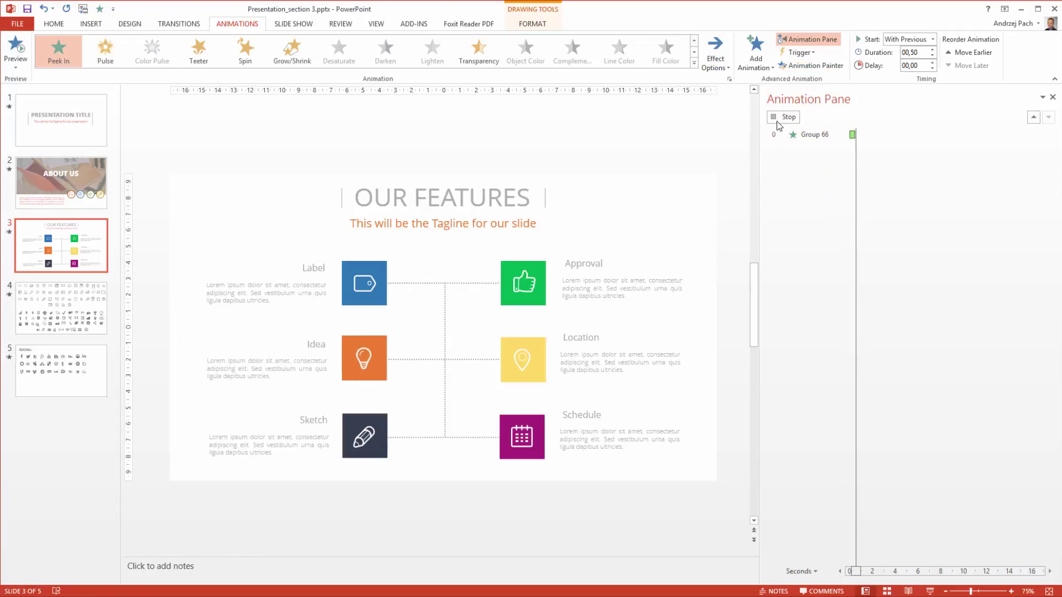
{"action": "left_click", "coordinate": [353, 442]}
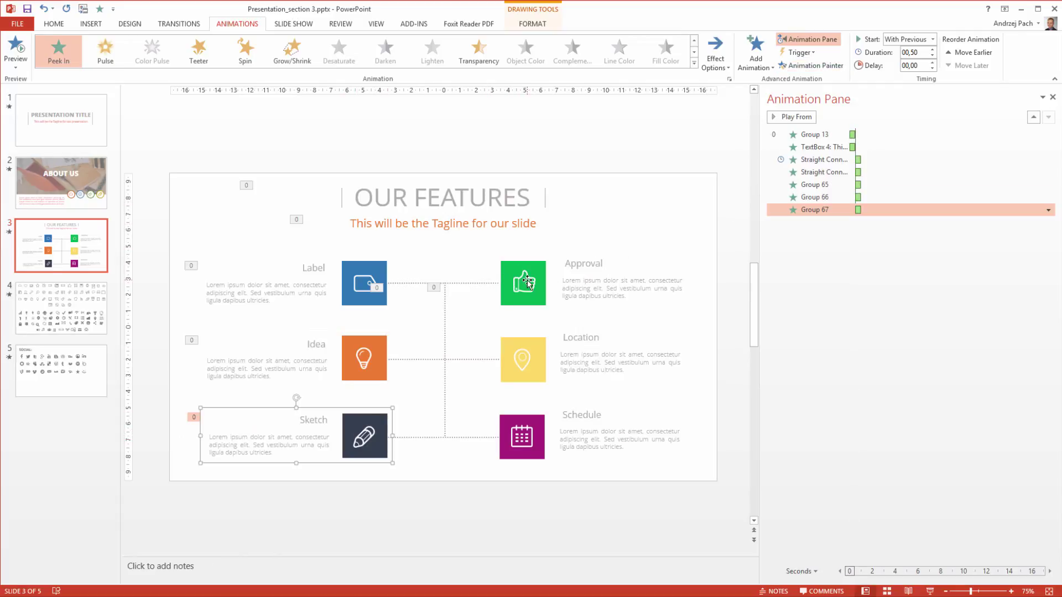
Give Approval a Peek In From Right, then paint it onto Location and Schedule.
{"action": "left_click", "coordinate": [360, 285]}
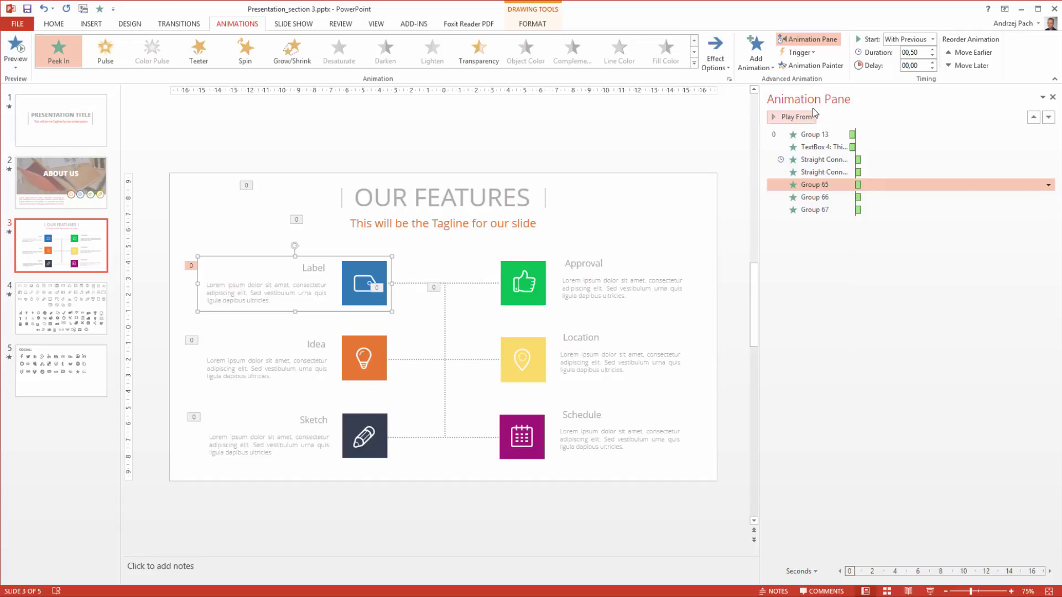
{"action": "double_click", "coordinate": [815, 70]}
{"action": "left_click", "coordinate": [527, 282]}
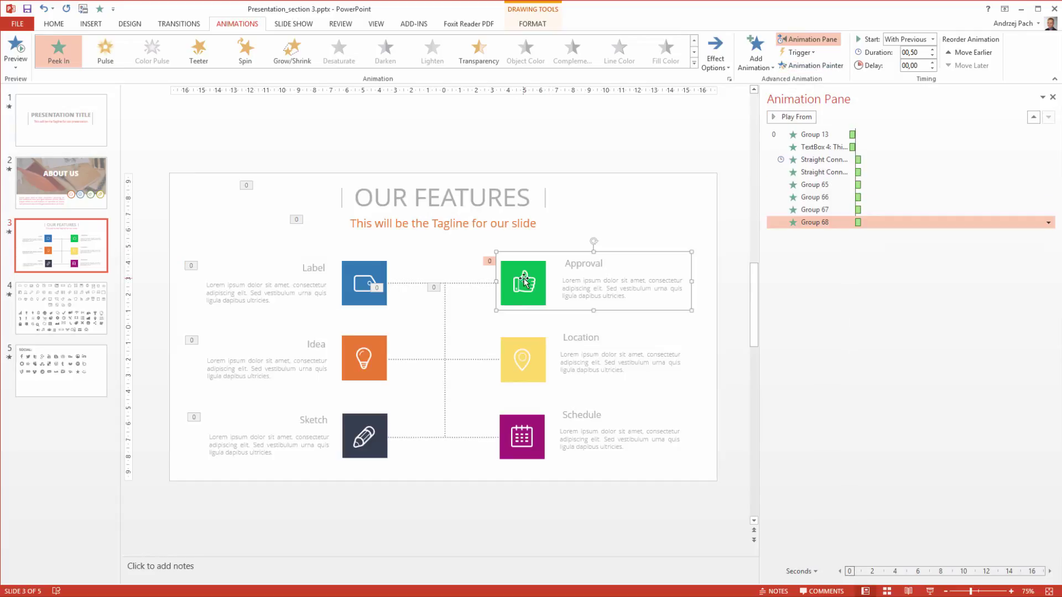
{"action": "left_click", "coordinate": [580, 213]}
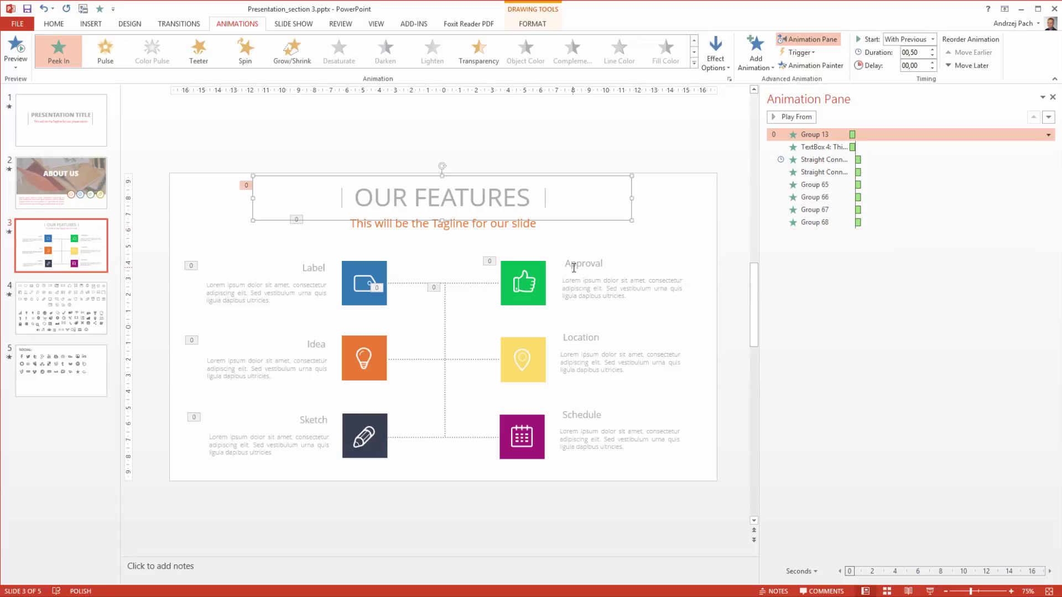
{"action": "left_click", "coordinate": [590, 260]}
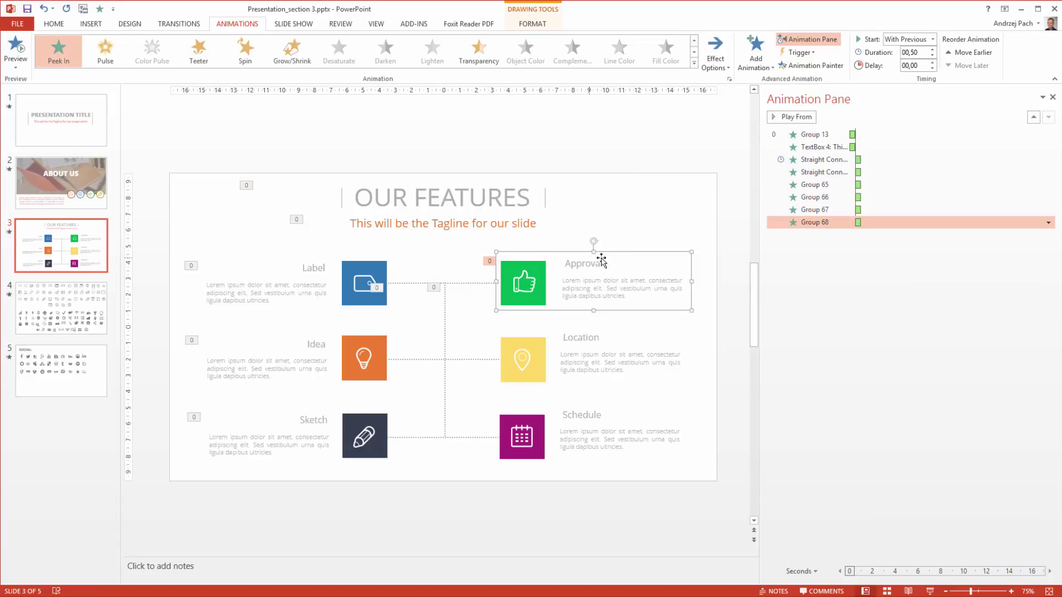
{"action": "left_click", "coordinate": [716, 62]}
{"action": "left_click", "coordinate": [733, 151]}
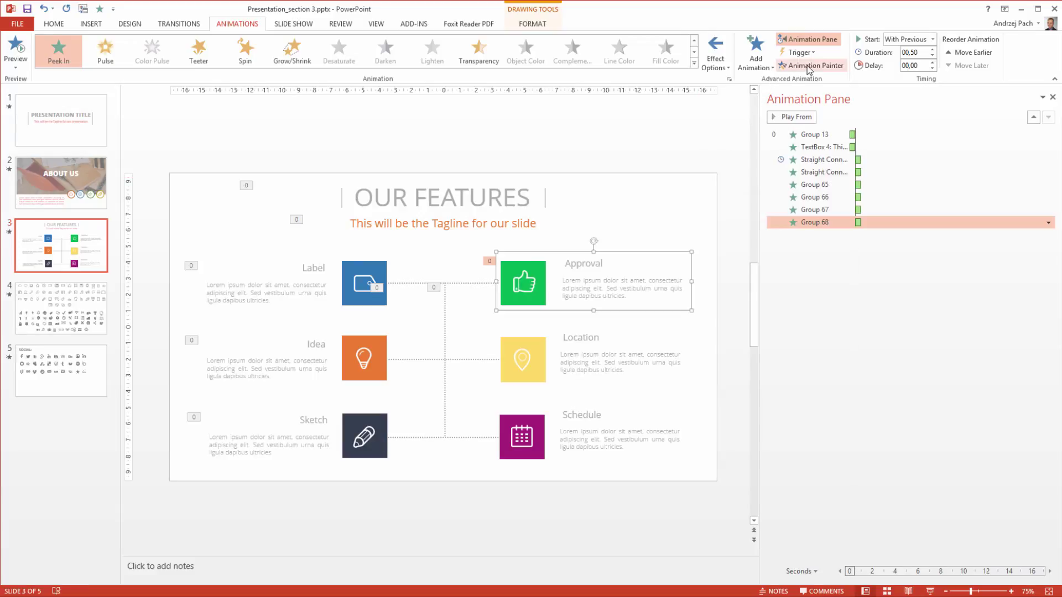
{"action": "double_click", "coordinate": [809, 66]}
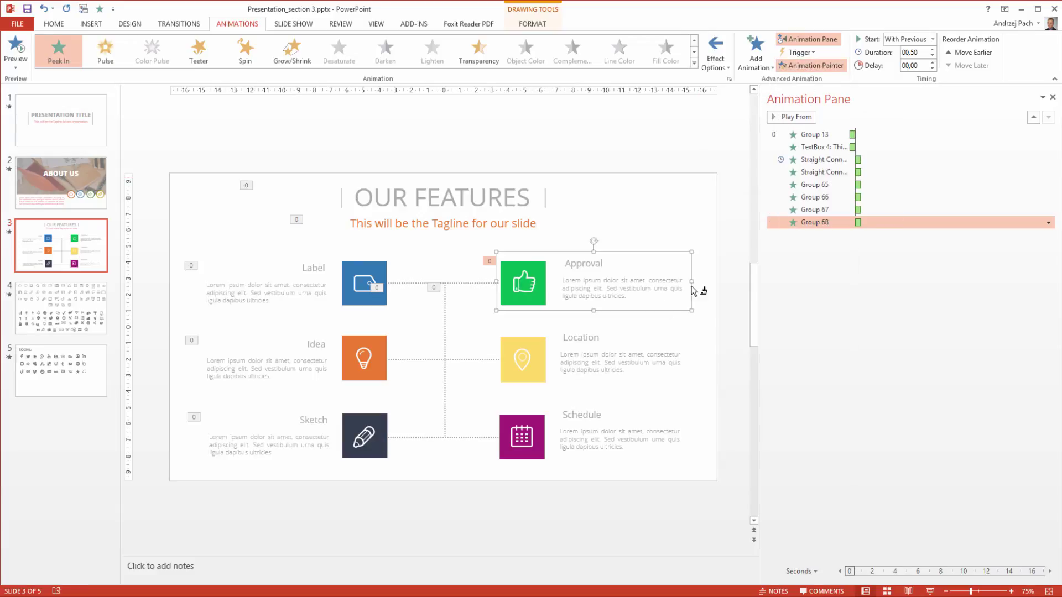
{"action": "left_click", "coordinate": [579, 355]}
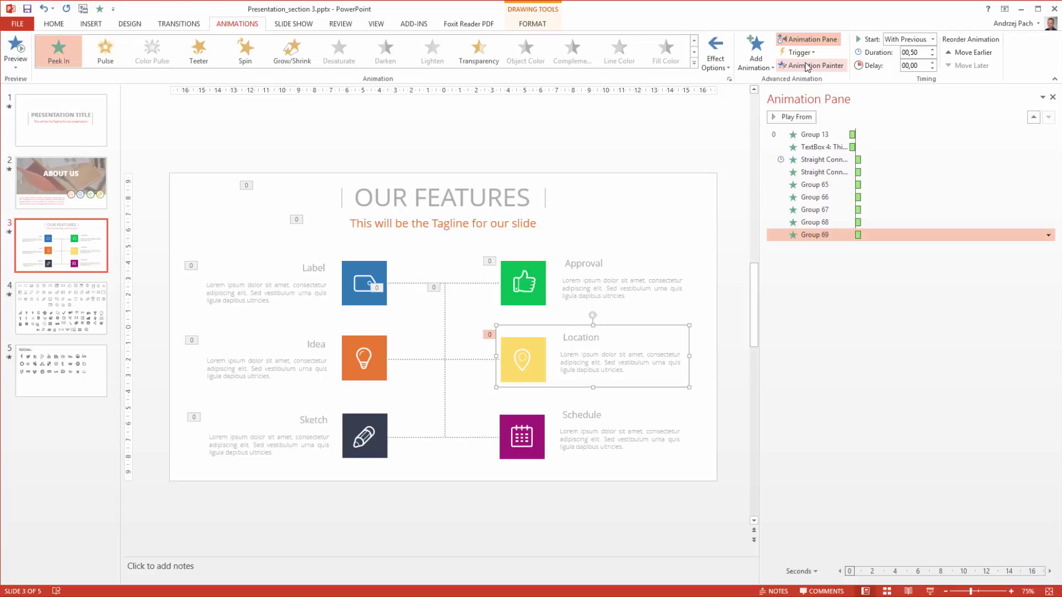
{"action": "left_click", "coordinate": [808, 65]}
{"action": "left_click", "coordinate": [589, 437]}
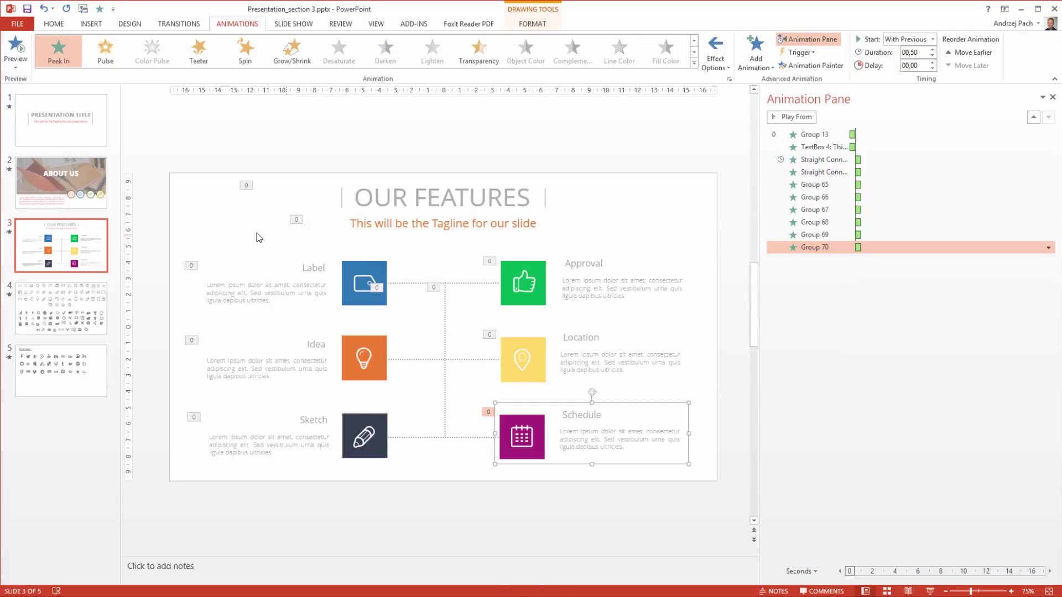
Set the Label feature's animation (Group 65) to start On Click.
{"action": "left_click", "coordinate": [354, 282]}
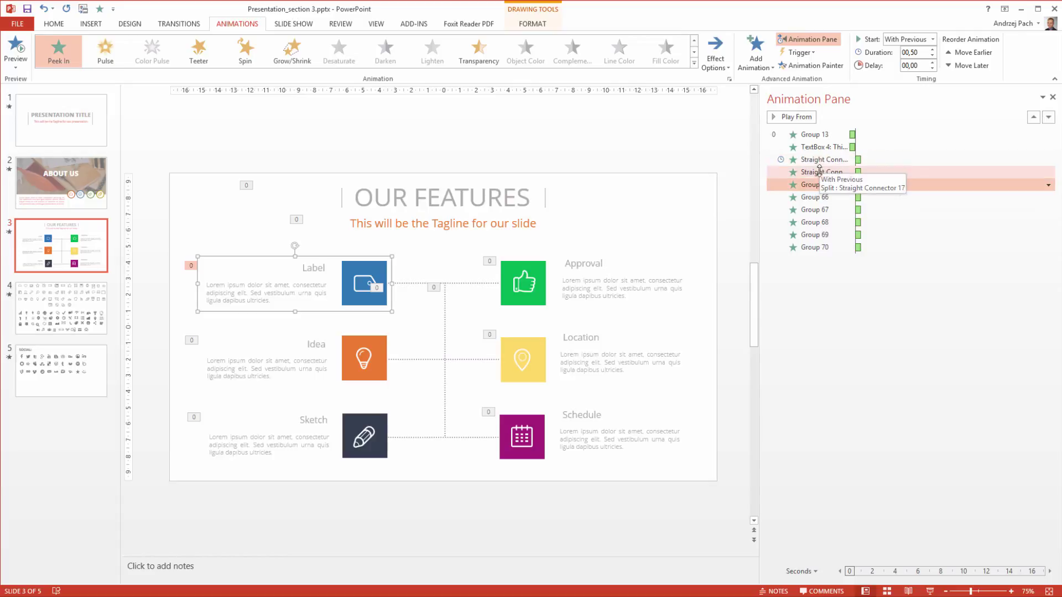
{"action": "left_click", "coordinate": [1048, 185]}
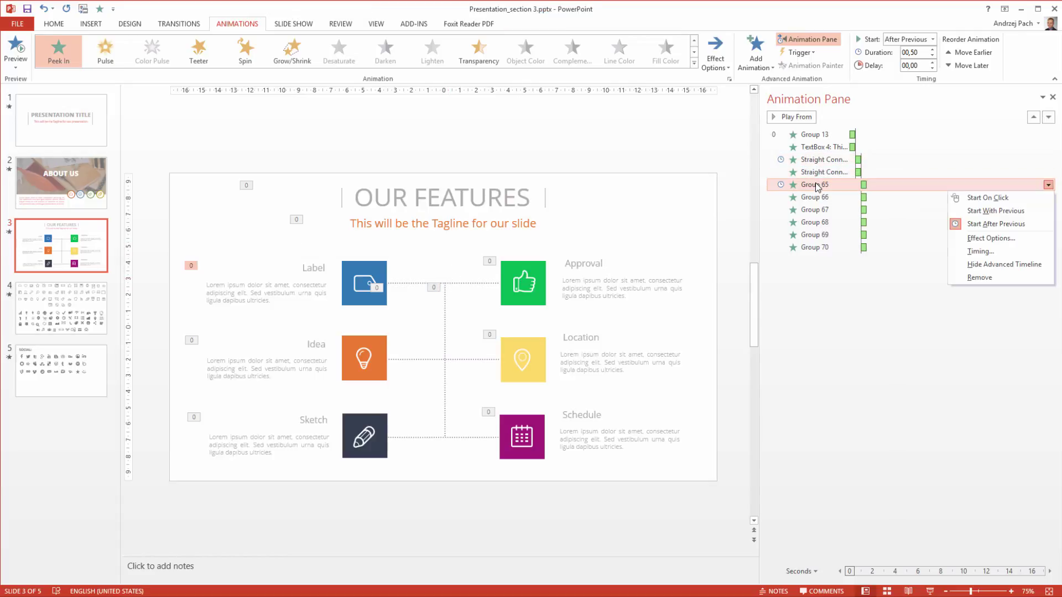
{"action": "left_click", "coordinate": [995, 224]}
{"action": "right_click", "coordinate": [814, 182]}
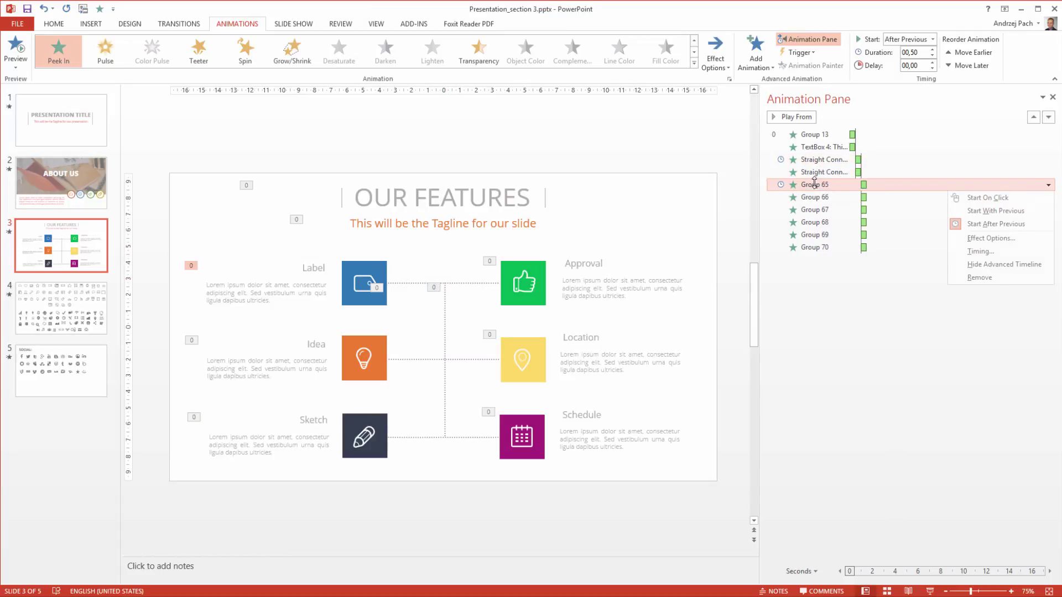
{"action": "left_click", "coordinate": [1032, 200]}
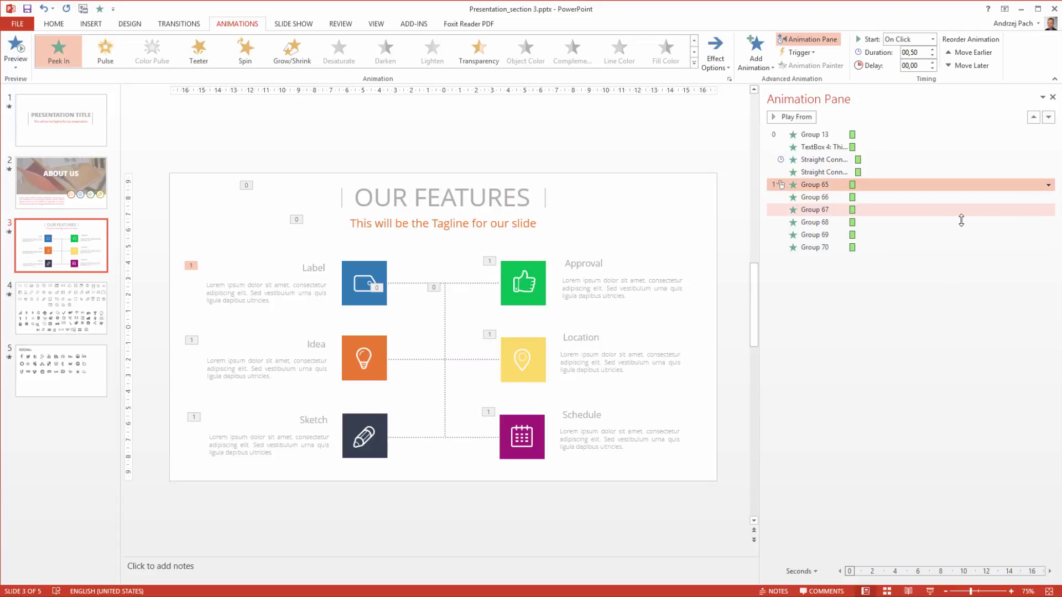
Move the Approval group's animation (Group 68) directly under Group 65, starting With Previous.
{"action": "left_click", "coordinate": [529, 295]}
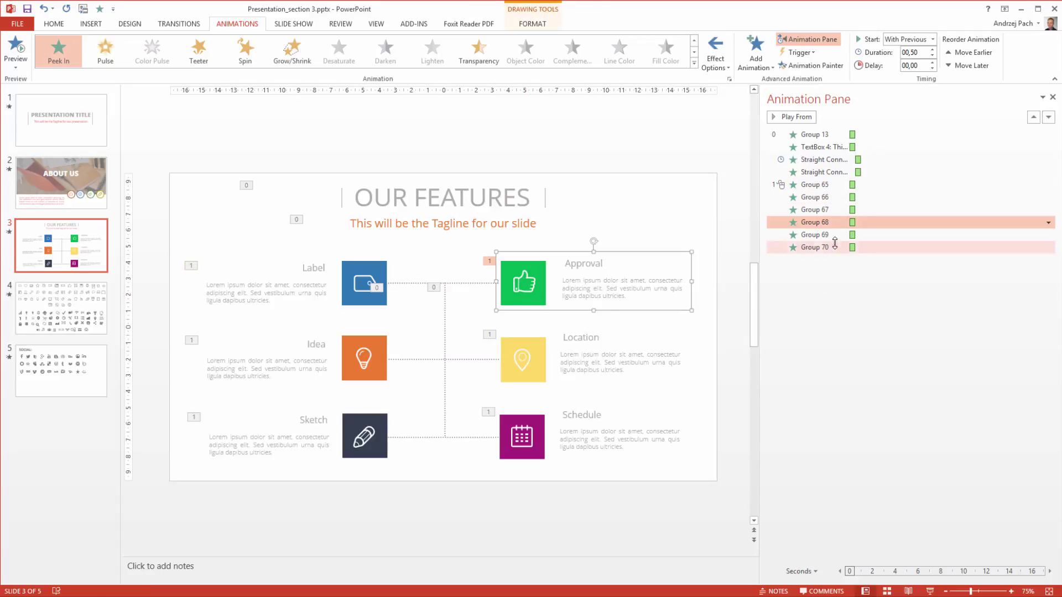
{"action": "left_click_drag", "start_coordinate": [827, 221], "coordinate": [831, 191]}
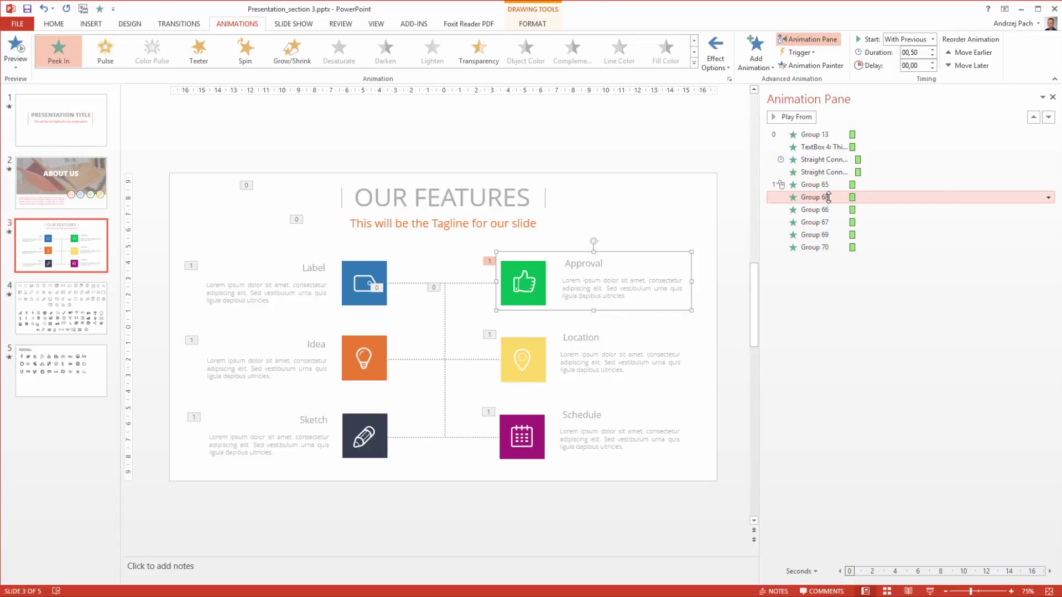
{"action": "key", "text": "shift+F10"}
{"action": "key", "text": "Down"}
{"action": "key", "text": "Escape"}
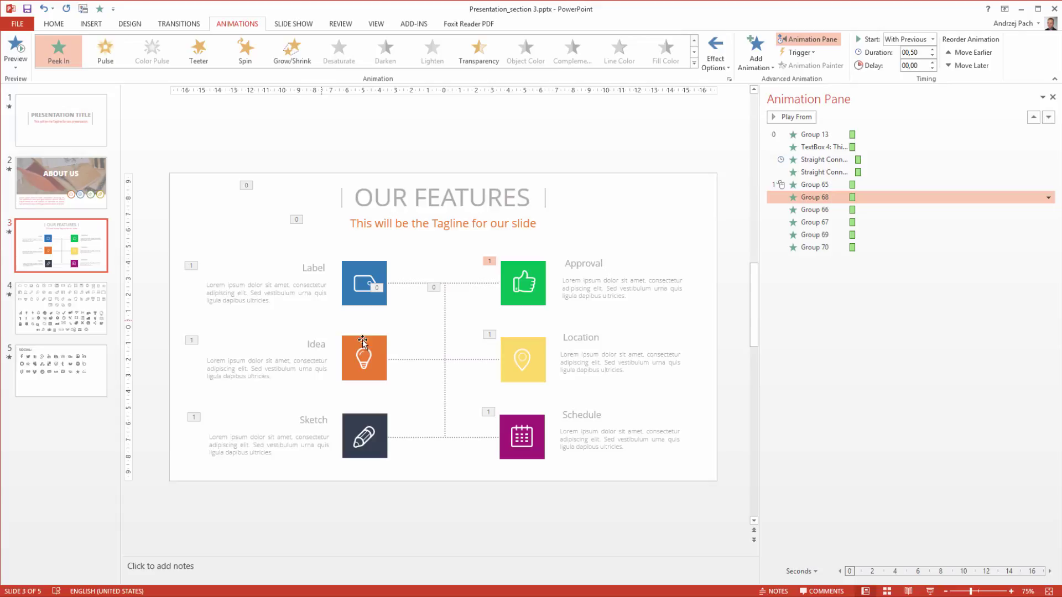
Paint the connector's Split onto the Idea–Location connector, place it after Group 68, On Click.
{"action": "left_click", "coordinate": [403, 283]}
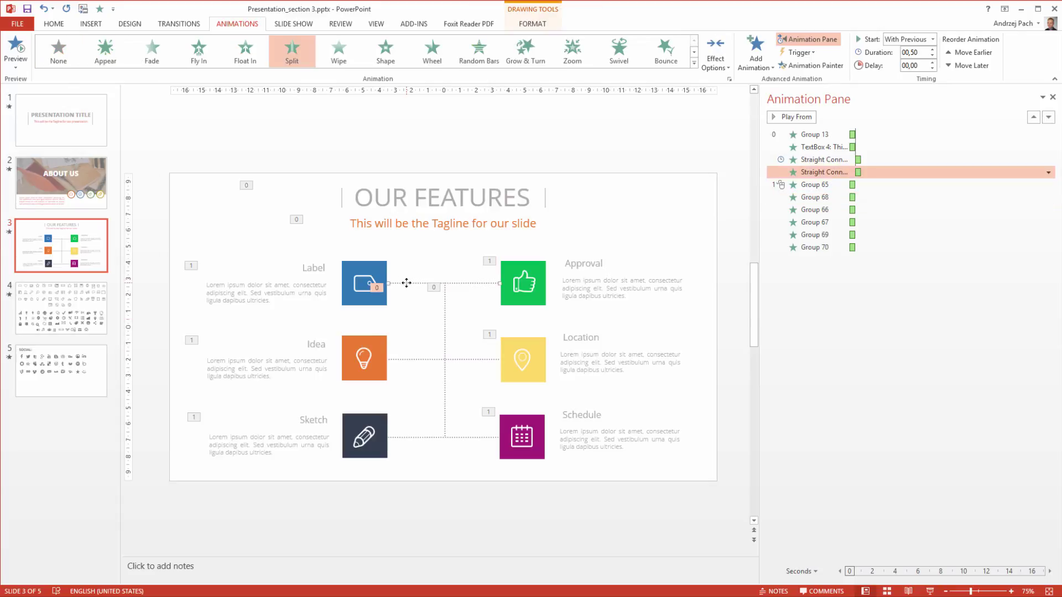
{"action": "left_click", "coordinate": [834, 66]}
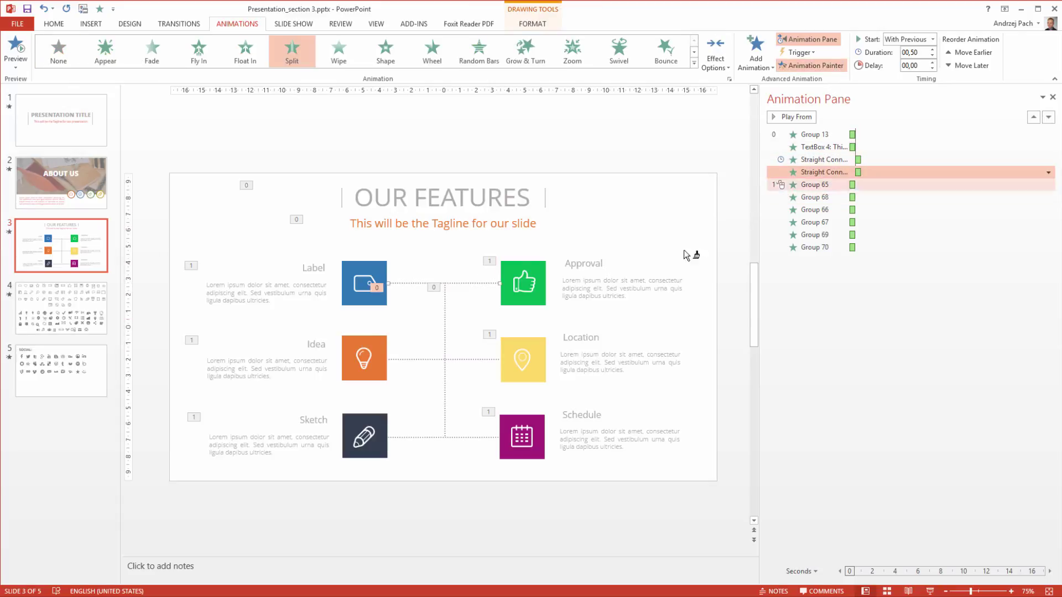
{"action": "left_click", "coordinate": [468, 360]}
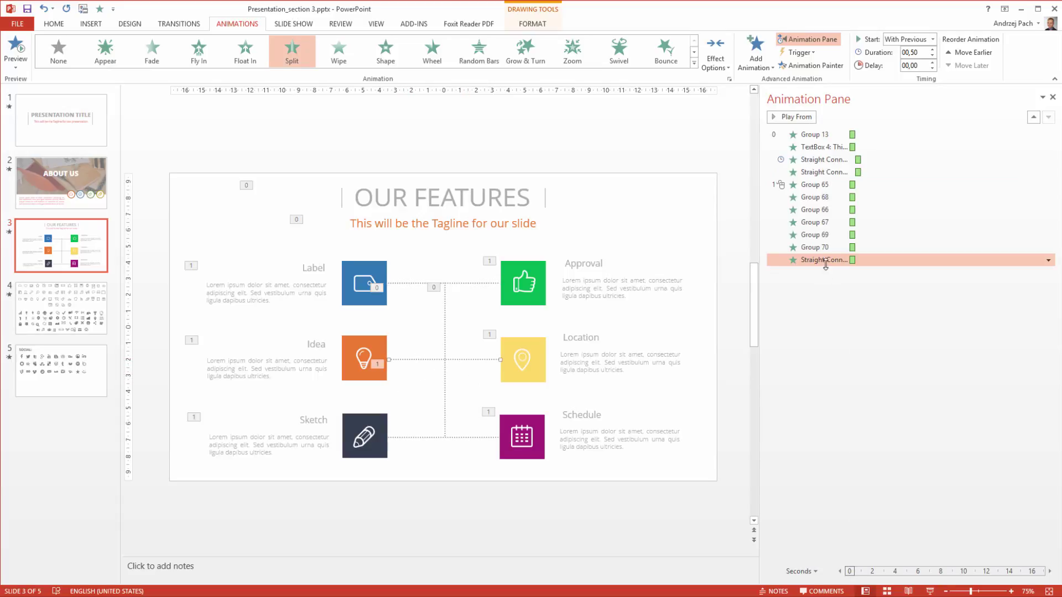
{"action": "left_click_drag", "start_coordinate": [825, 265], "coordinate": [830, 212]}
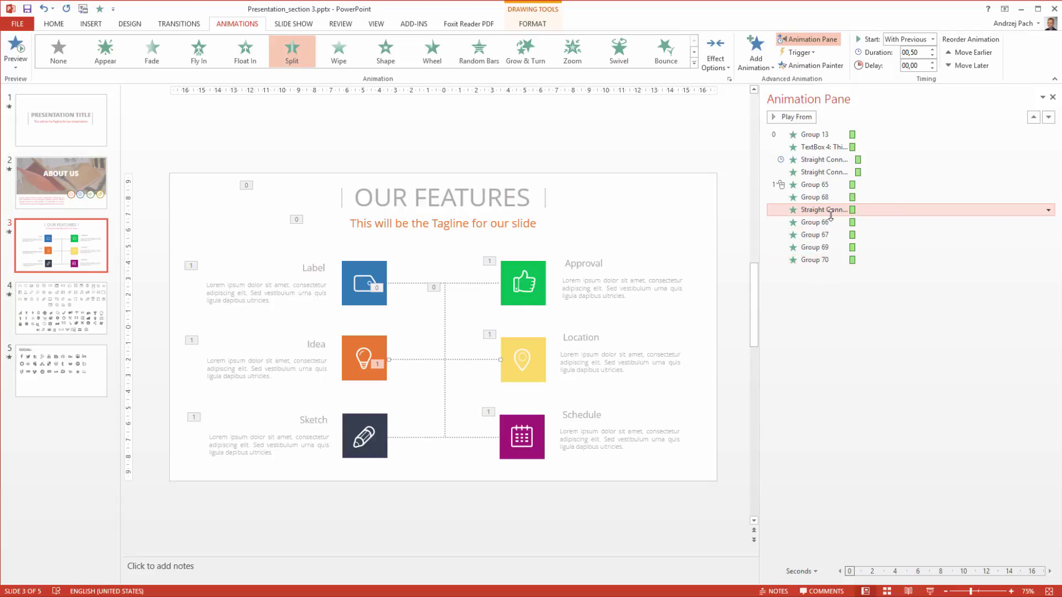
{"action": "left_click", "coordinate": [1048, 209]}
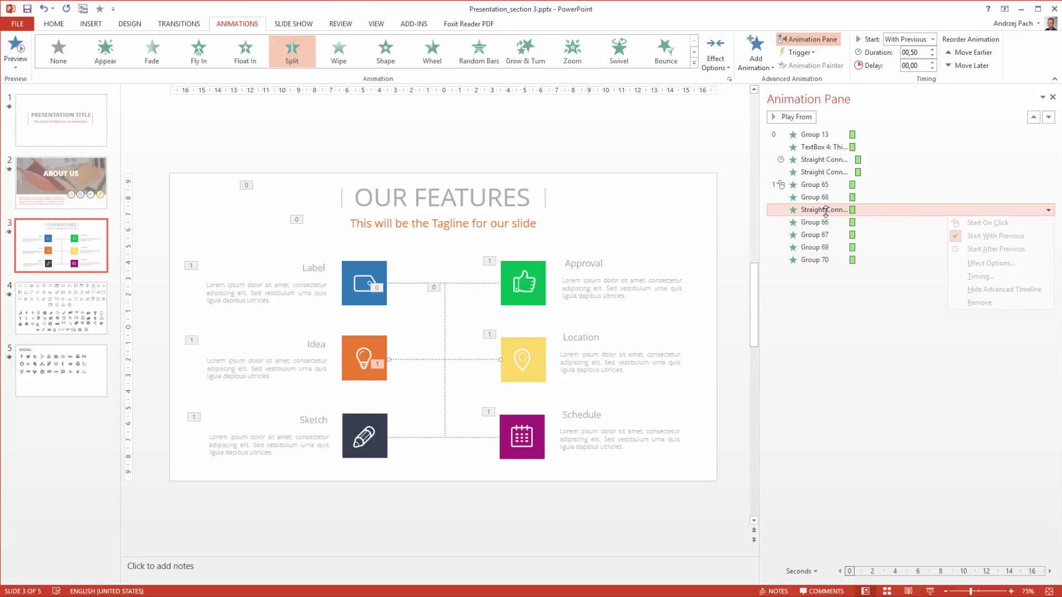
{"action": "left_click", "coordinate": [973, 226]}
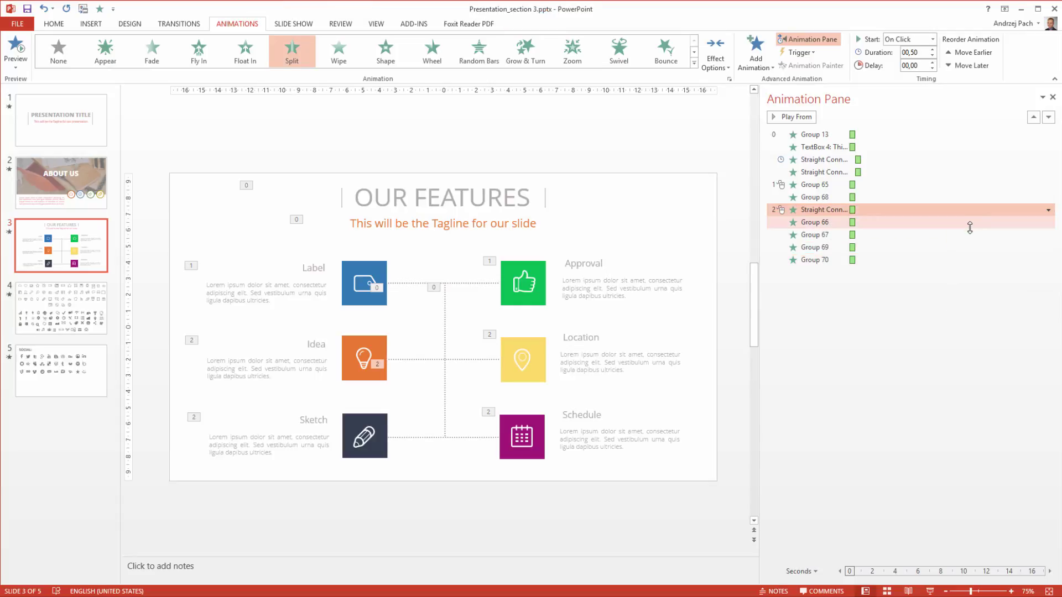
{"action": "left_click", "coordinate": [351, 346]}
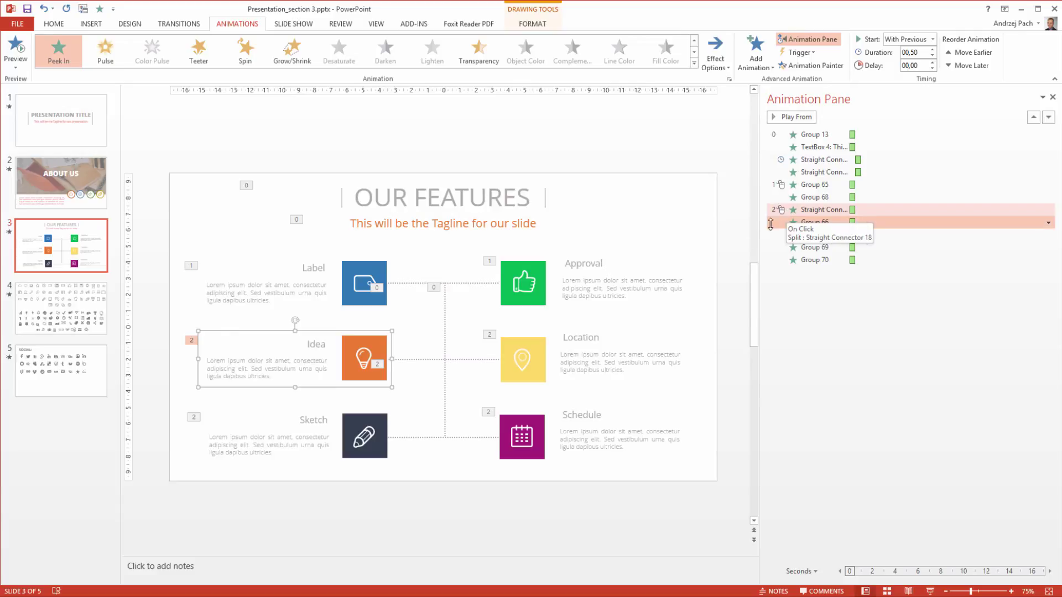
Move the Location group's animation (Group 69) directly below Group 66.
{"action": "left_click", "coordinate": [524, 362]}
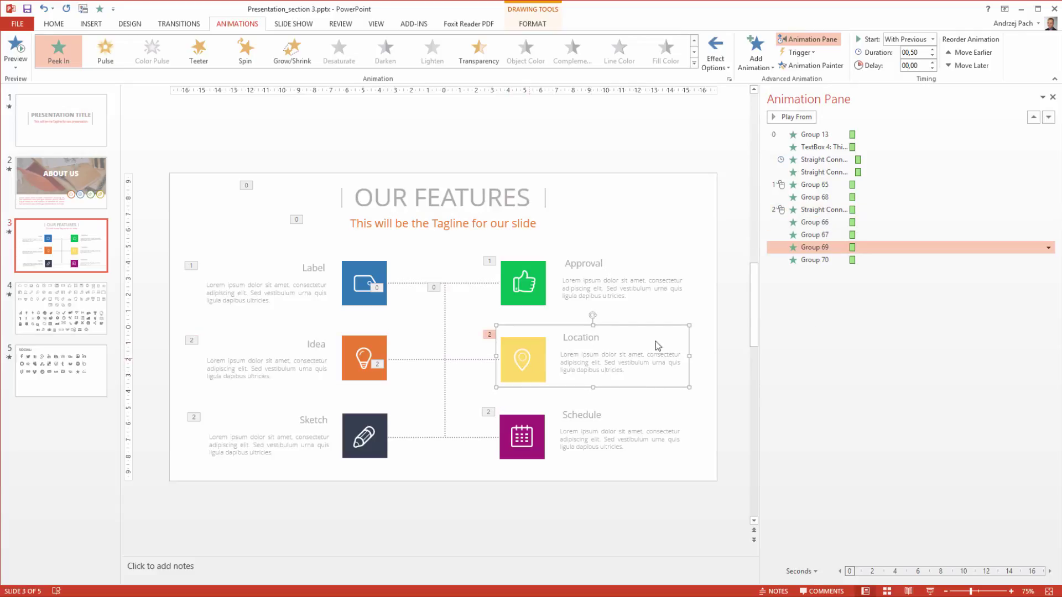
{"action": "left_click_drag", "start_coordinate": [831, 248], "coordinate": [838, 238]}
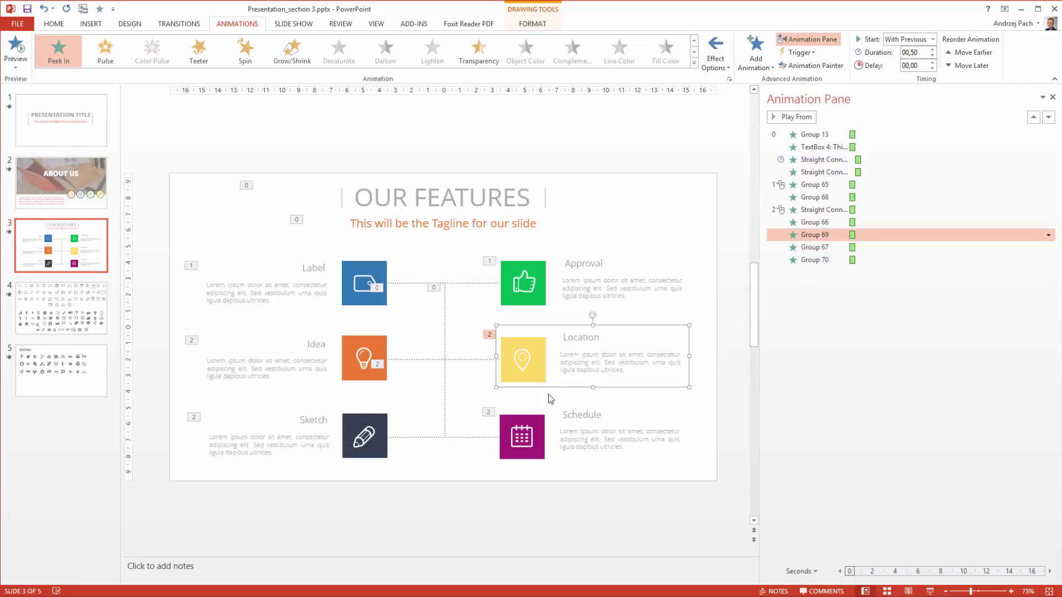
{"action": "left_click", "coordinate": [366, 439]}
{"action": "left_click", "coordinate": [538, 458]}
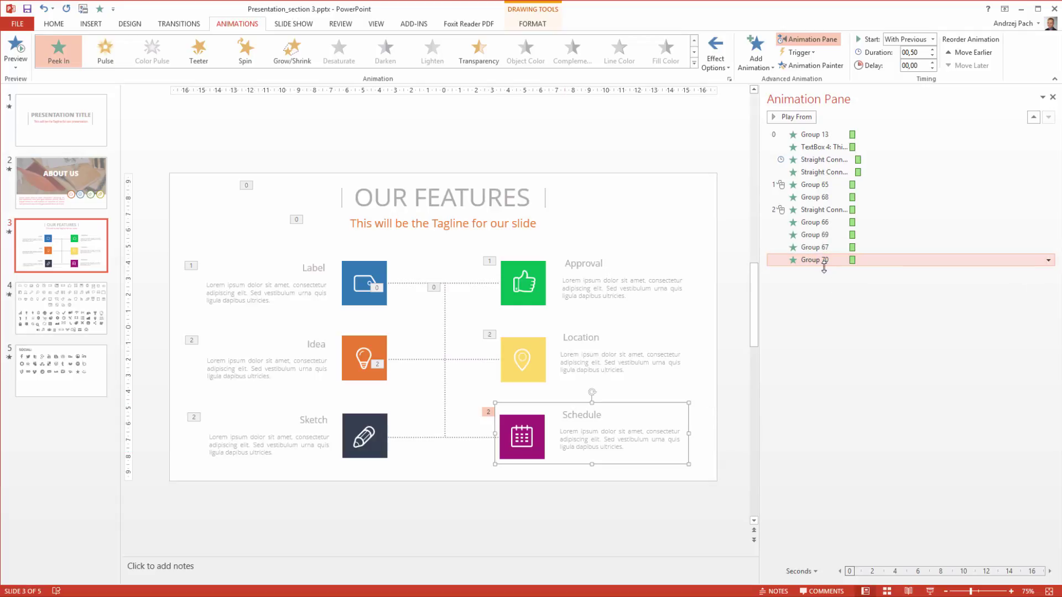
{"action": "left_click", "coordinate": [467, 438]}
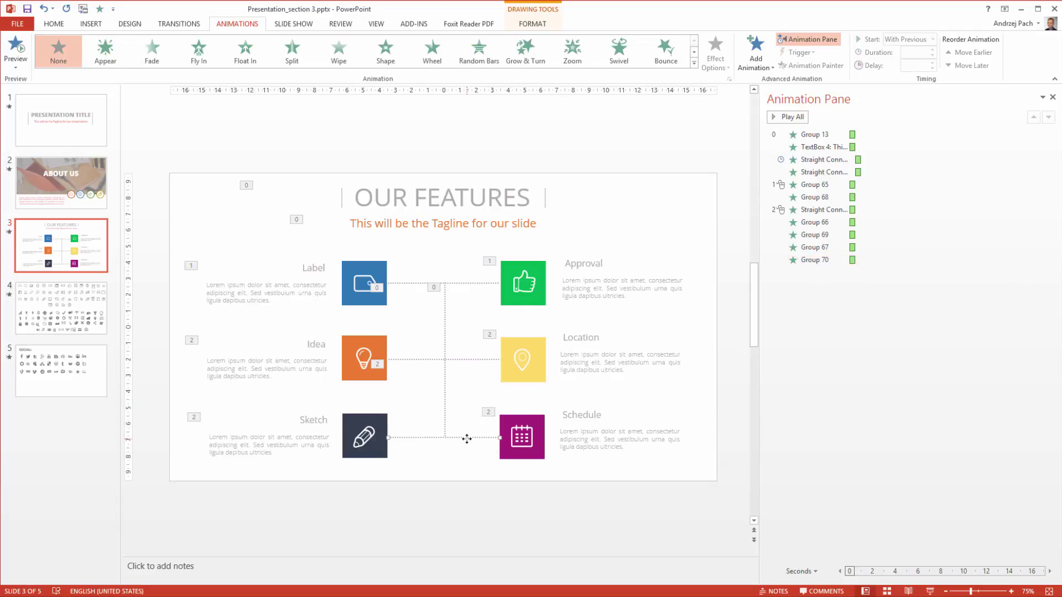
Copy the Idea–Location connector's Split animation onto the Sketch–Schedule connector with Animation Painter.
{"action": "left_click", "coordinate": [467, 360]}
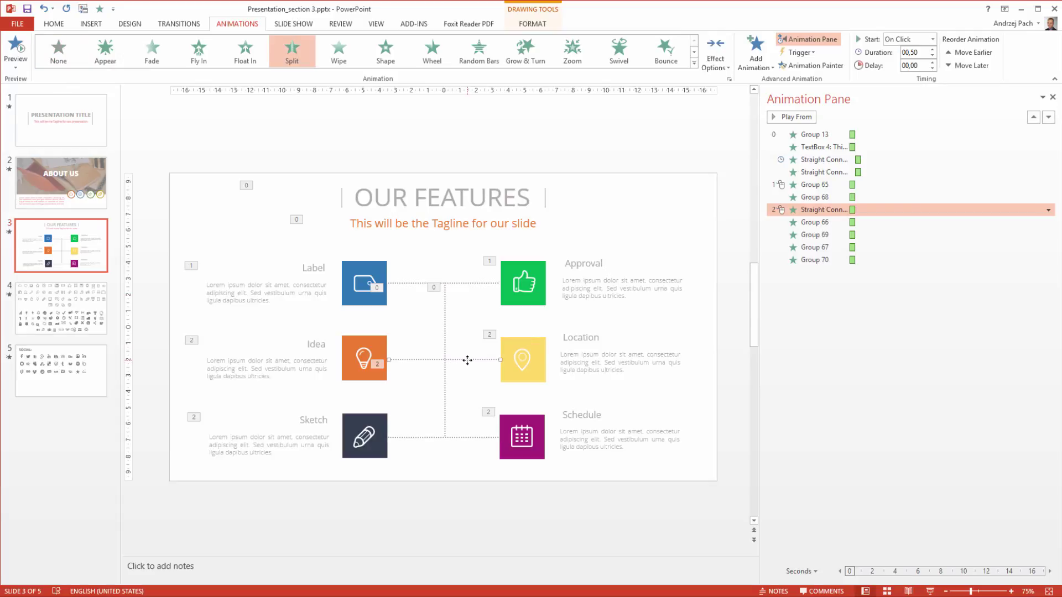
{"action": "left_click", "coordinate": [805, 66]}
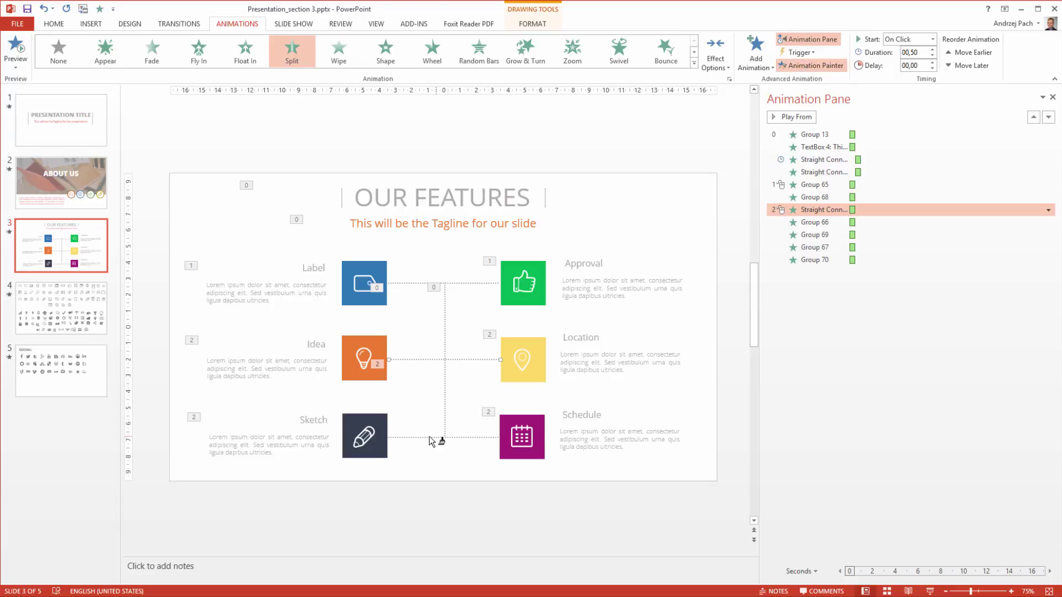
{"action": "left_click", "coordinate": [396, 438]}
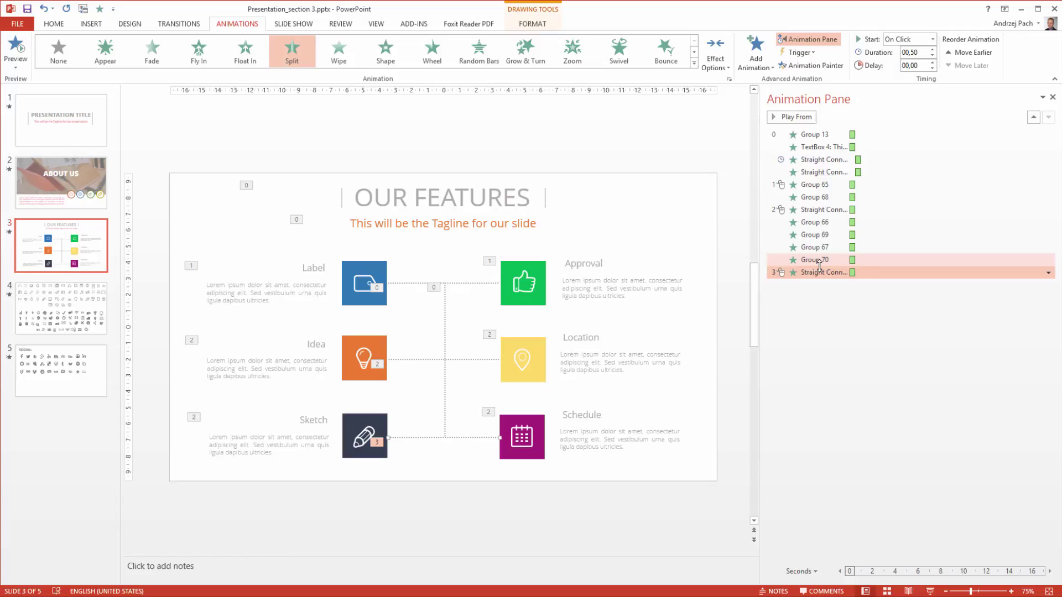
Move the Sketch (Group 67) and Schedule (Group 70) animations below the new connector Split in the third click step.
{"action": "left_click", "coordinate": [819, 259]}
{"action": "left_click", "coordinate": [815, 247], "text": "shift"}
{"action": "left_click_drag", "start_coordinate": [814, 247], "coordinate": [819, 278]}
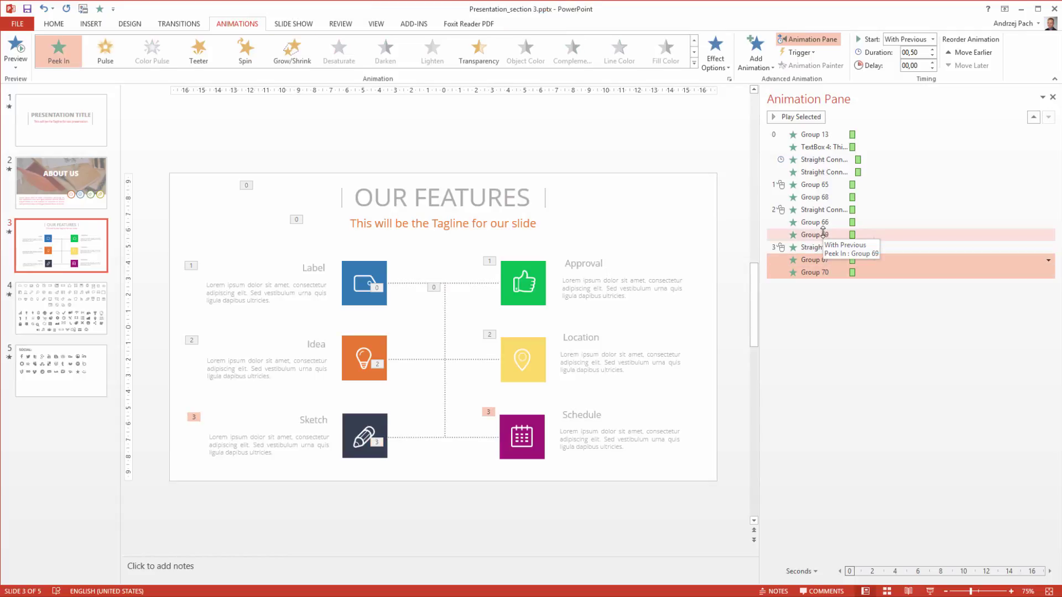
{"action": "left_click", "coordinate": [836, 336]}
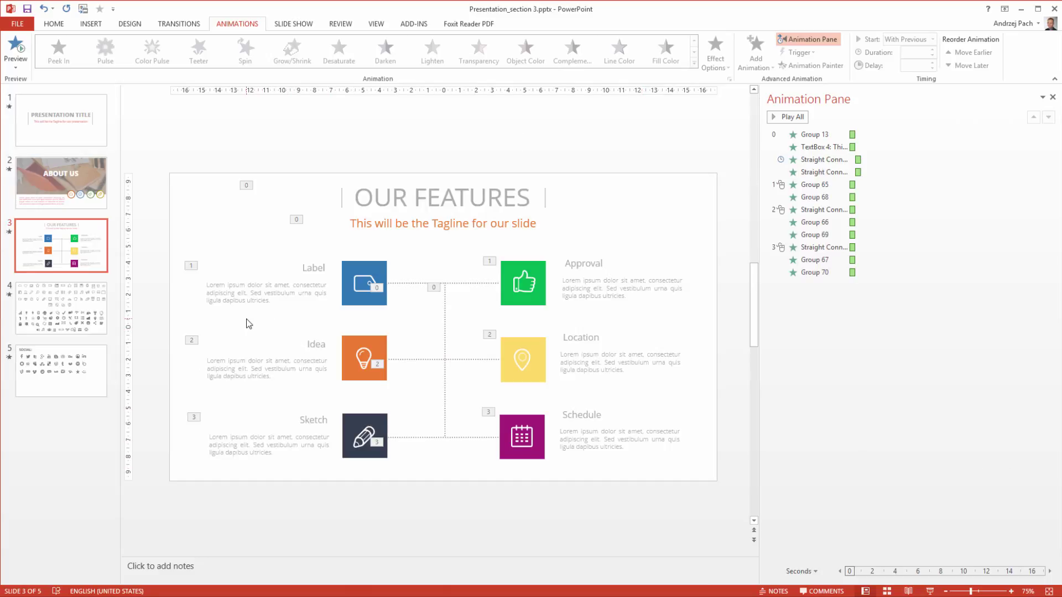
{"action": "left_click", "coordinate": [267, 288]}
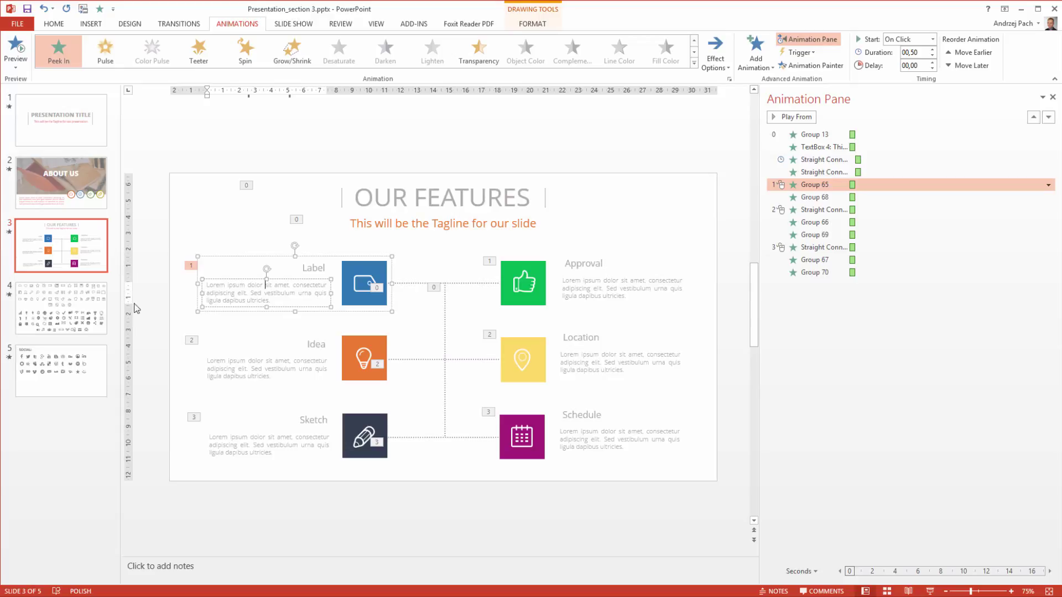
{"action": "left_click", "coordinate": [180, 254]}
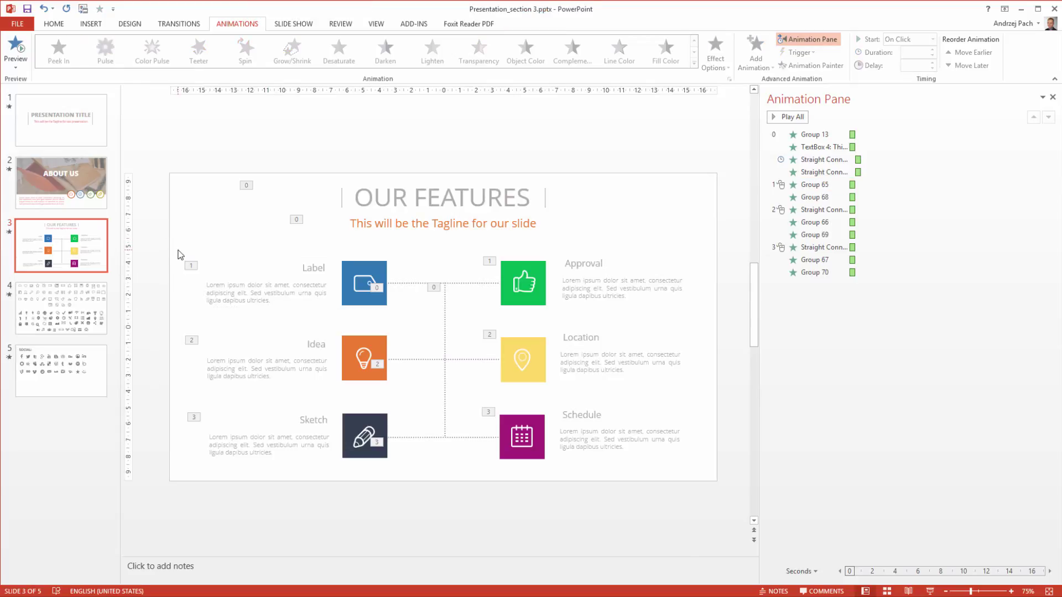